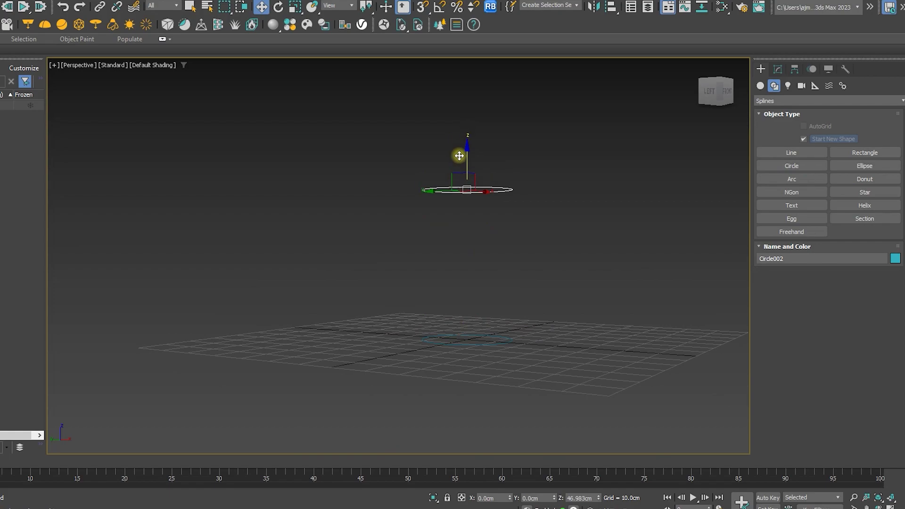
Finish cloning the circle as a single copy and set the duplicate's Z position to 40 cm
left_click(408, 298)
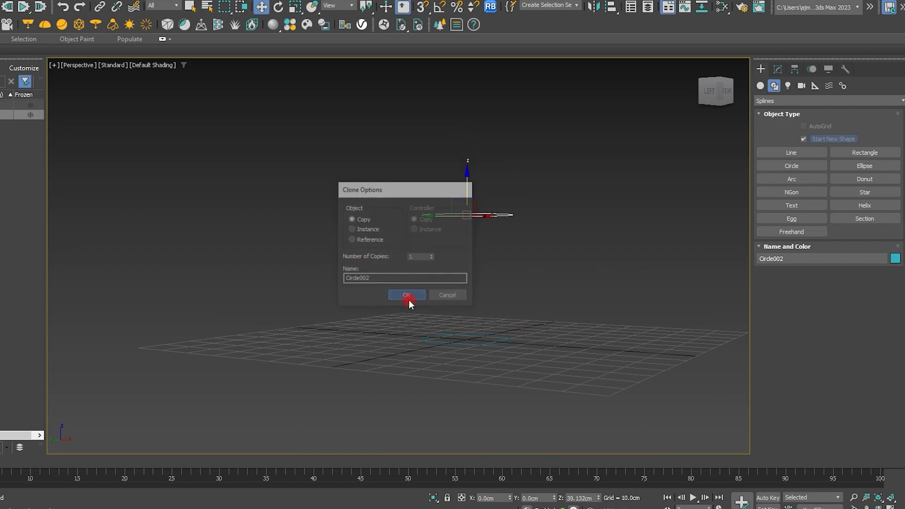
type("40")
key("Return")
Set the radius of the upper circle to 30 cm
left_click(777, 71)
scroll(822, 267, "down", 5)
middle_click_drag(527, 192, 705, 304, "alt")
left_click(829, 418)
type("30")
key("Return")
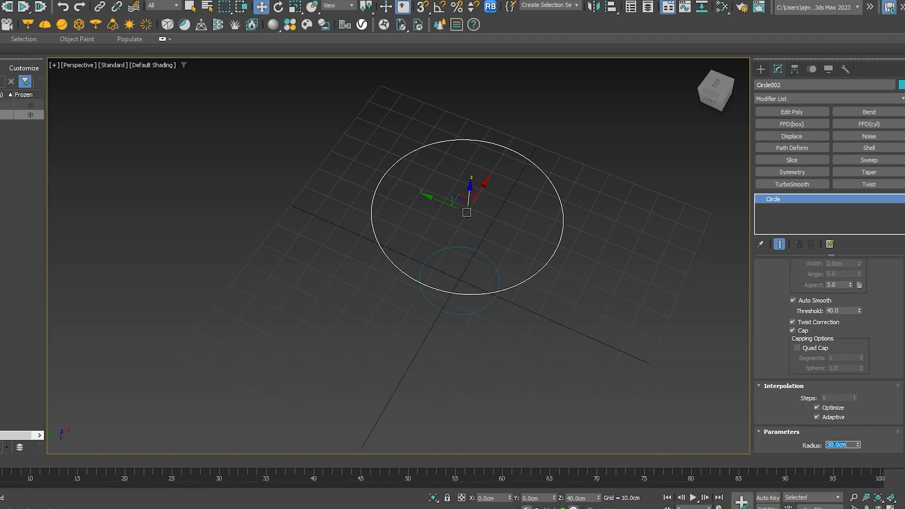
Set the radius of the lower circle on the ground grid to 20 cm
left_click(453, 315)
left_click(834, 417)
left_click(834, 418)
type("25")
key("Return")
type("20")
key("Return")
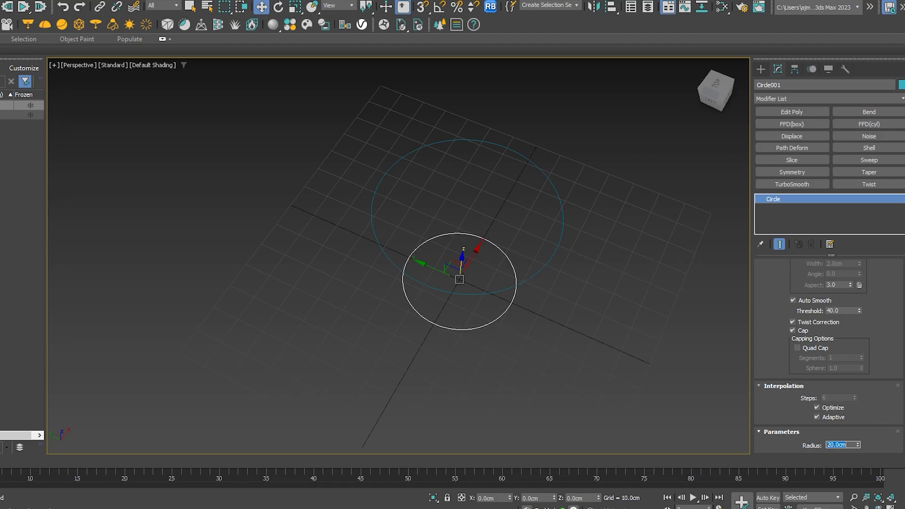
Apply an Extrude modifier to the lower circle with an amount of 2 cm
middle_click_drag(590, 366, 609, 325, "alt")
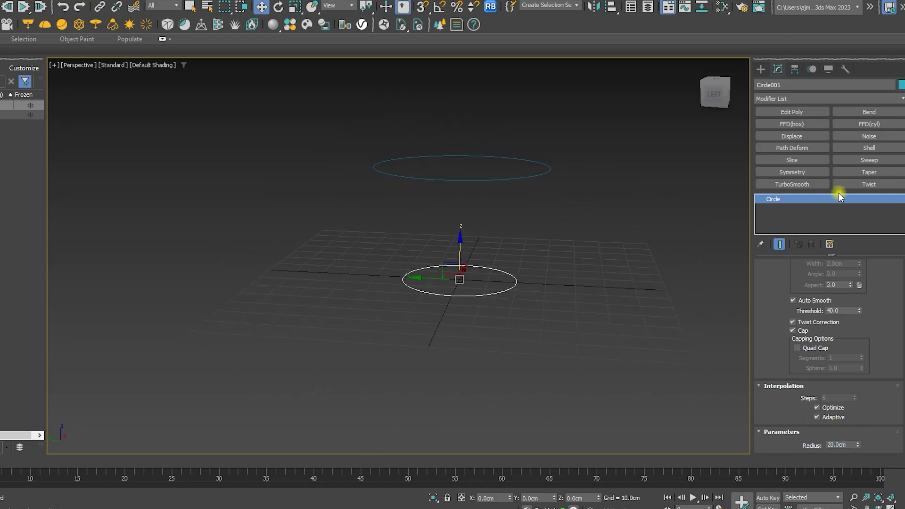
left_click(822, 97)
type("ext")
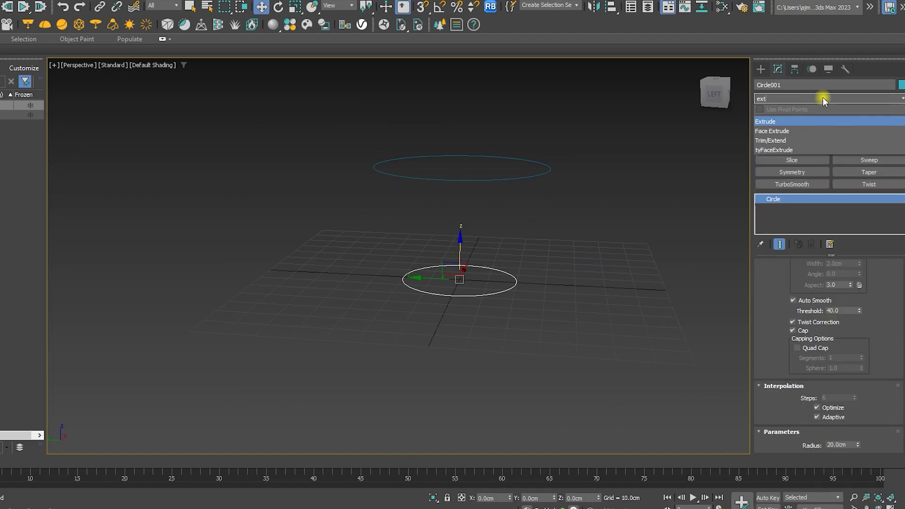
key("Return")
scroll(467, 290, "up", 5)
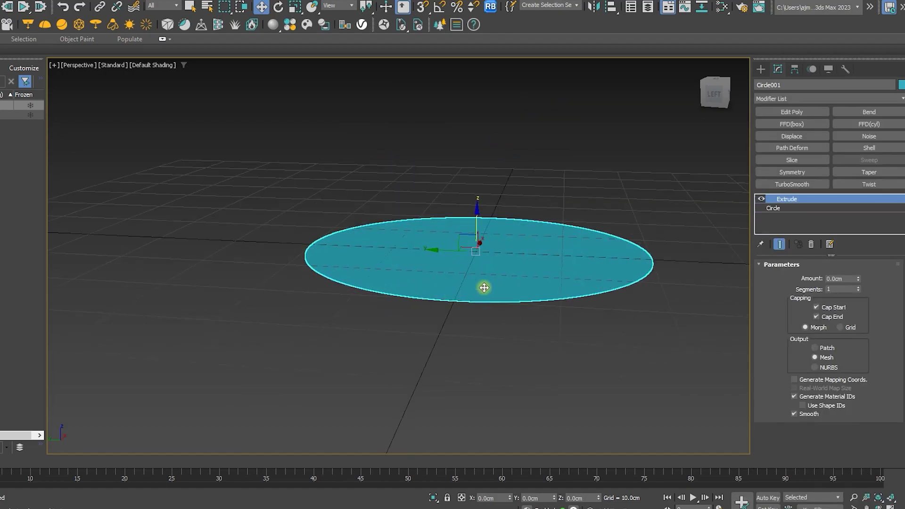
type("2")
key("Return")
Make the upper circle's spline thickness show both in the renderer and in the viewport
middle_click_drag(563, 224, 499, 452)
left_click(484, 316)
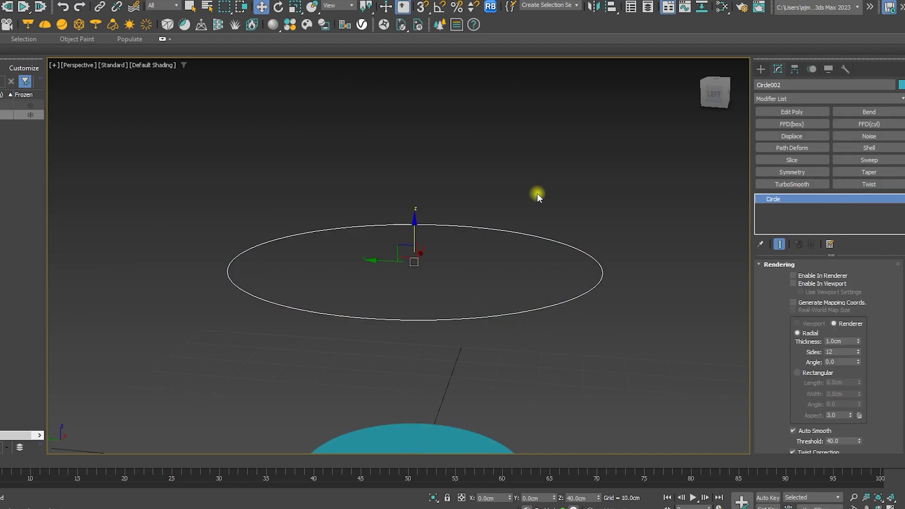
left_click(821, 276)
left_click(821, 284)
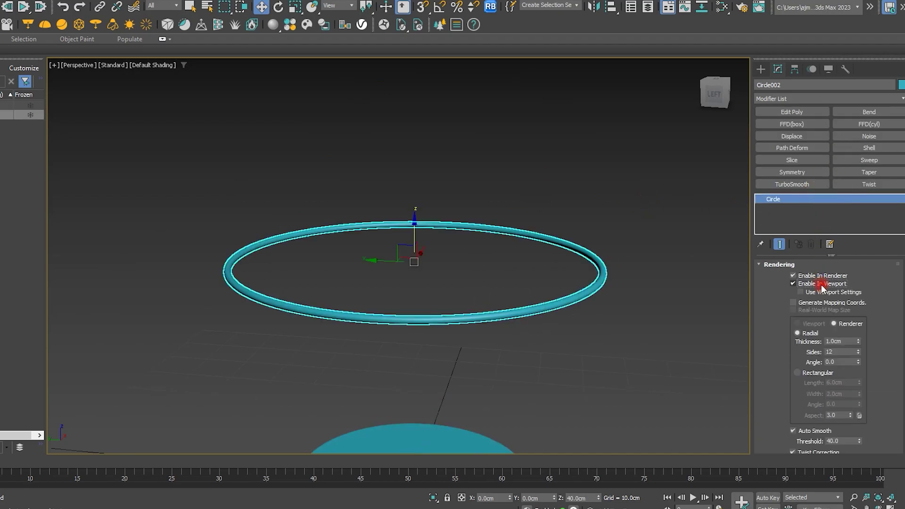
scroll(542, 282, "up", 4)
middle_click_drag(545, 282, 634, 222)
Give the upper circle a rectangular cross-section with a length of 2 cm and a width of 0.2 cm
left_click(819, 373)
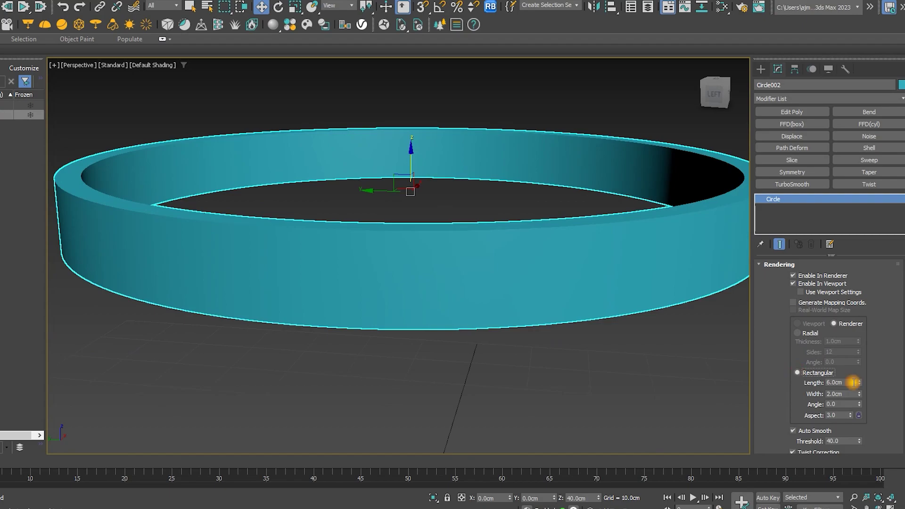
type("2")
key("Return")
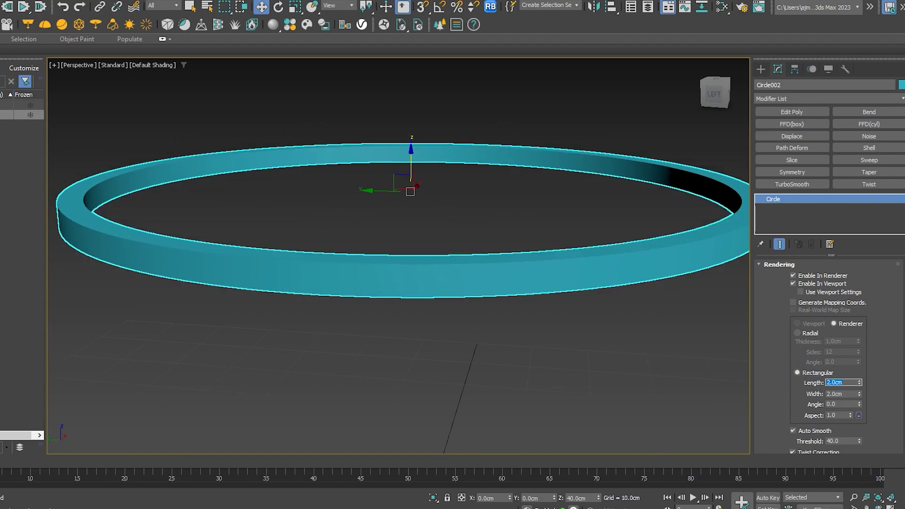
type("0.2")
key("Return")
Clone the upper ring in place as a copy and extrude the duplicate into a 2 cm thick disc
mouse_move(592, 270)
left_mouse_down("shift")
mouse_move(437, 271)
mouse_move(473, 273)
mouse_move(469, 255)
left_mouse_up("shift")
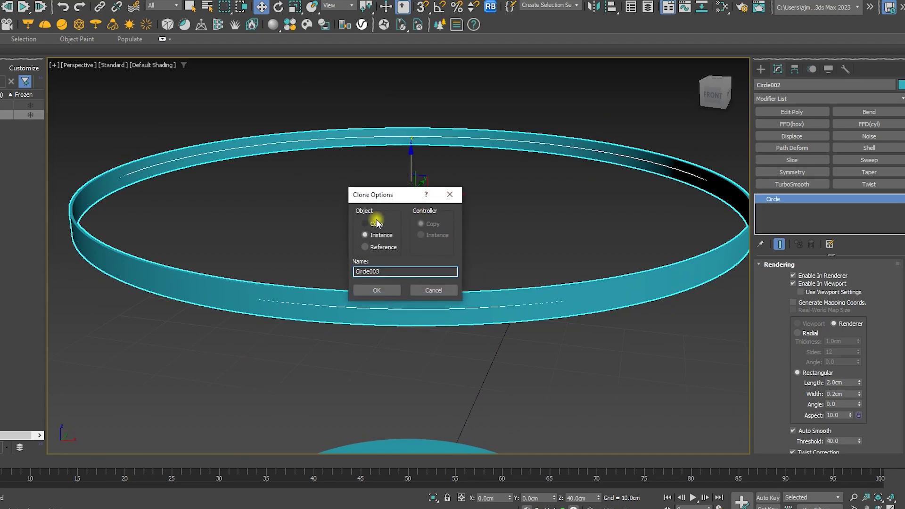
left_click(376, 290)
left_click(801, 99)
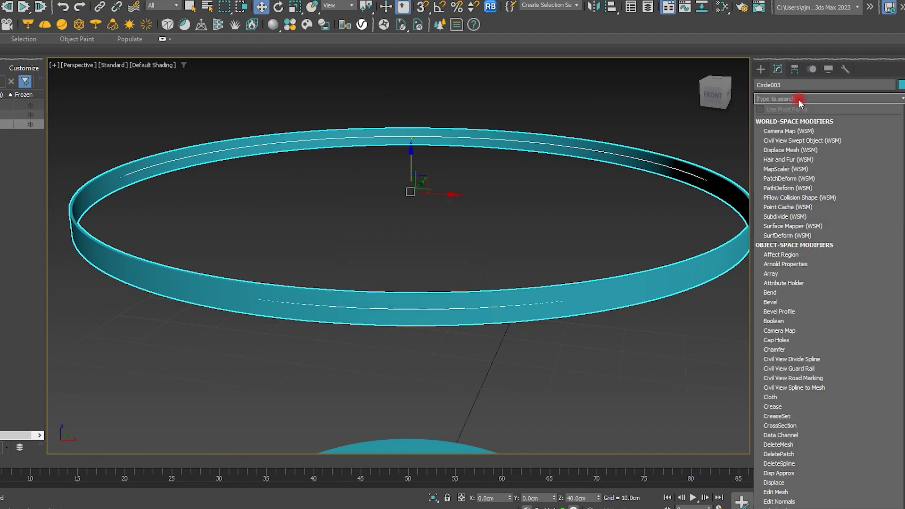
type("e")
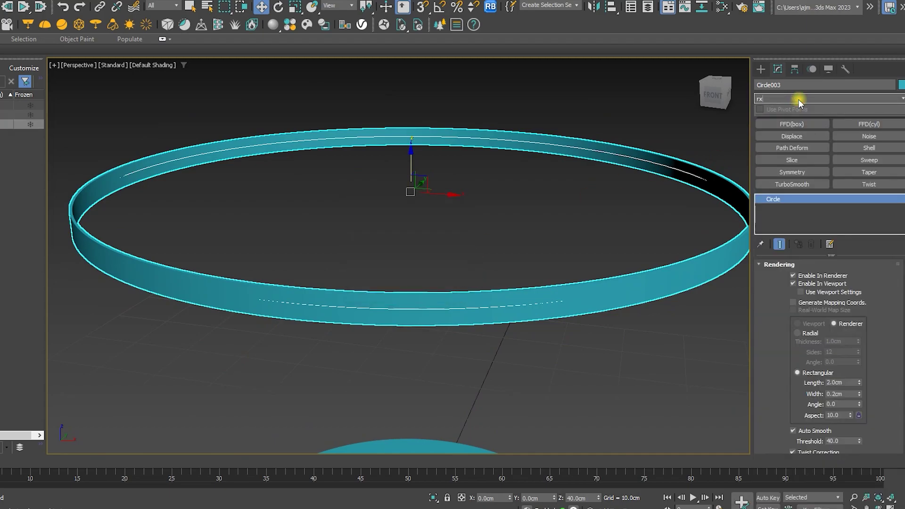
key("Return")
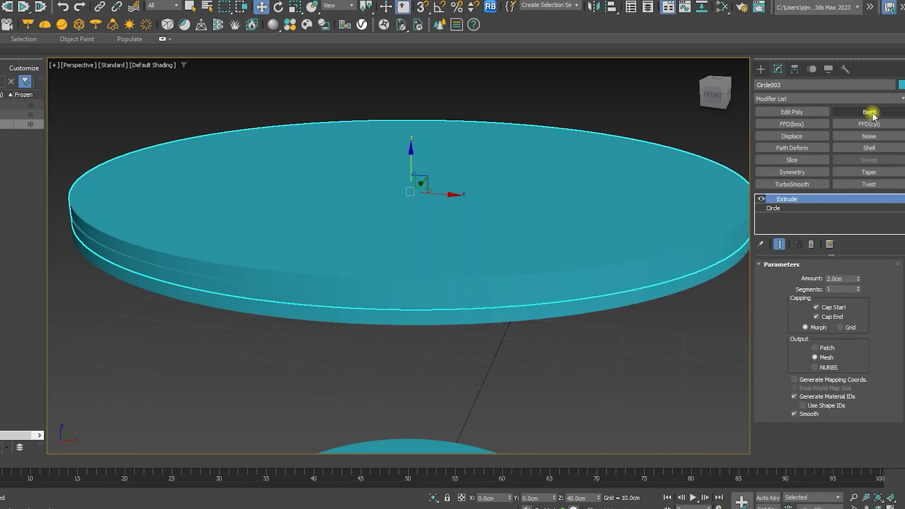
Change the upper disc's object color to gray and deselect it
left_click(902, 85)
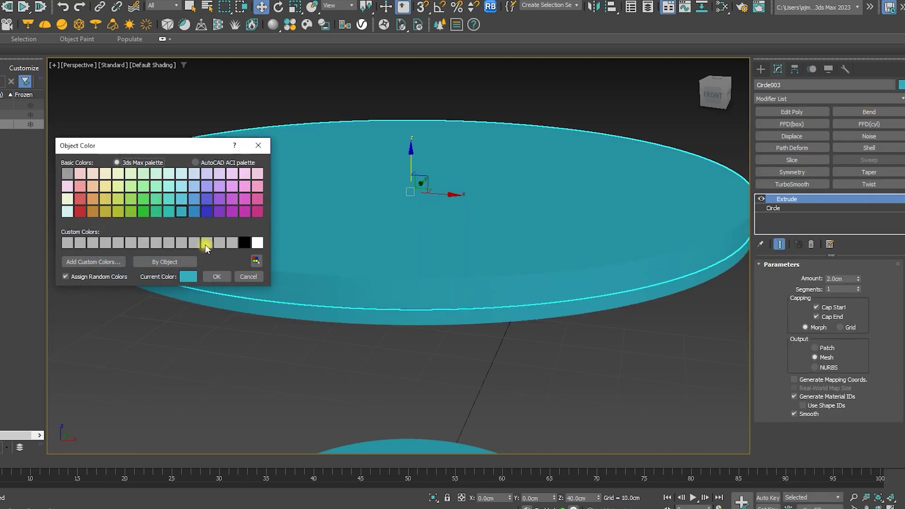
left_click(213, 277)
left_click(282, 351)
Draw a box about 60 cm wide and 0.84 cm long across the upper ring's diameter in the top view
scroll(310, 360, "down", 3)
middle_click_drag(349, 354, 377, 271)
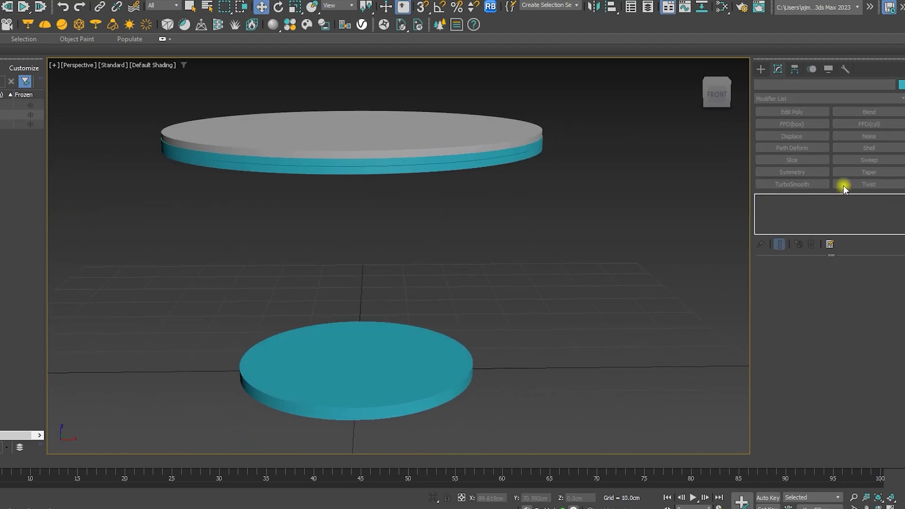
left_click(759, 70)
left_click(760, 86)
left_click(792, 139)
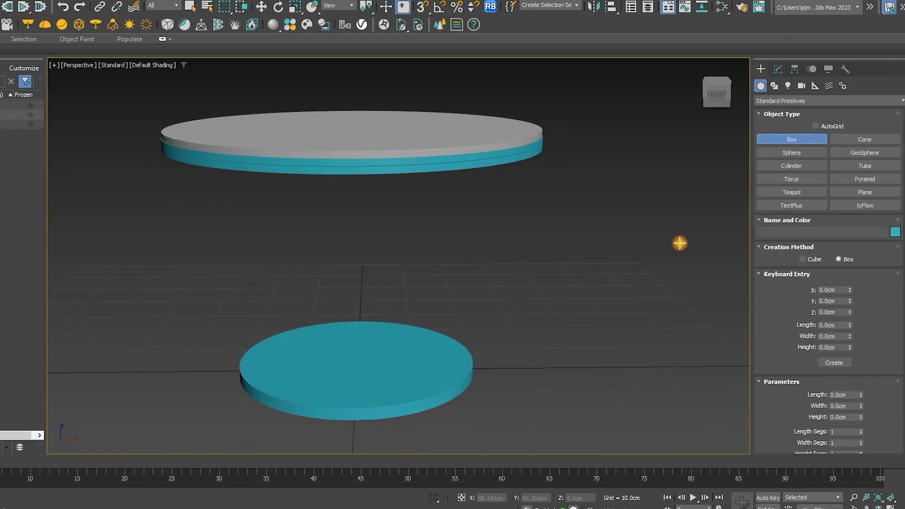
key("t")
key("F3")
scroll(429, 260, "up", 4)
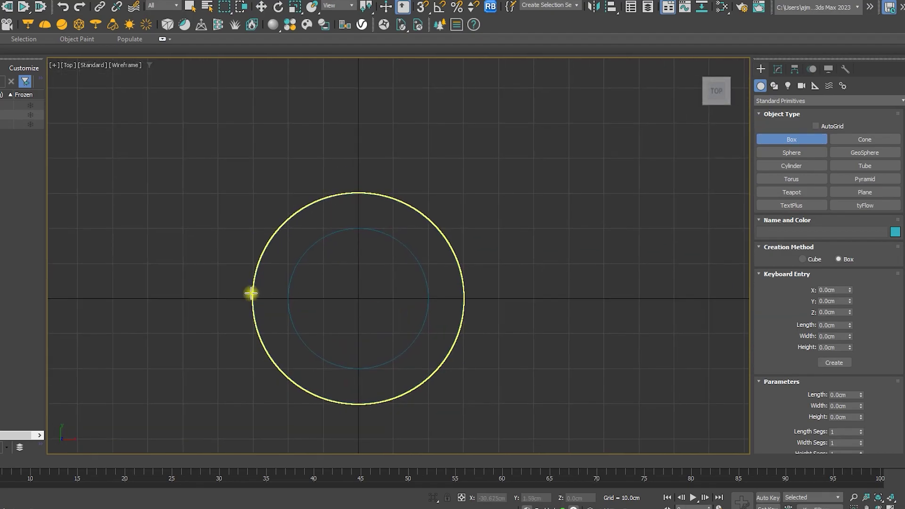
left_click_drag(250, 297, 464, 301)
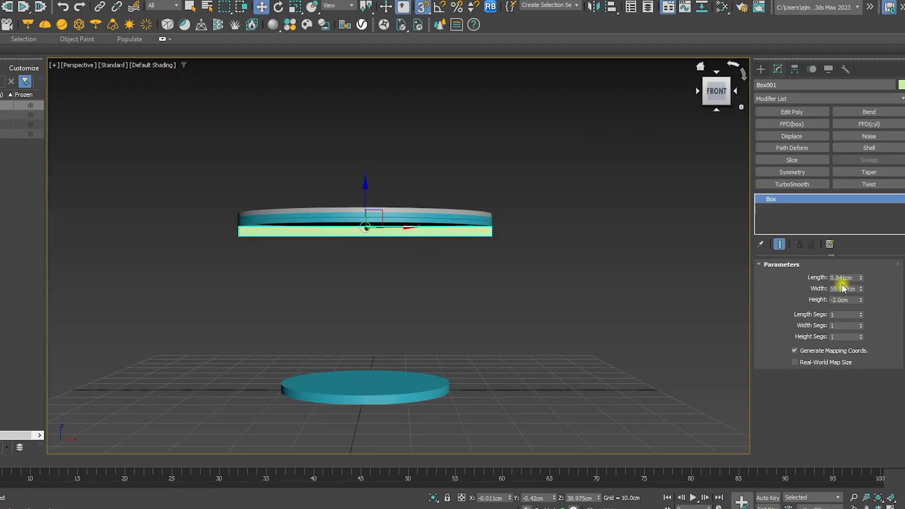
Set the box's length to 2 cm, width to 55 cm and height to 2 cm
left_click_drag(853, 300, 791, 297)
key("Return")
key("shift+Tab")
key("shift+Tab")
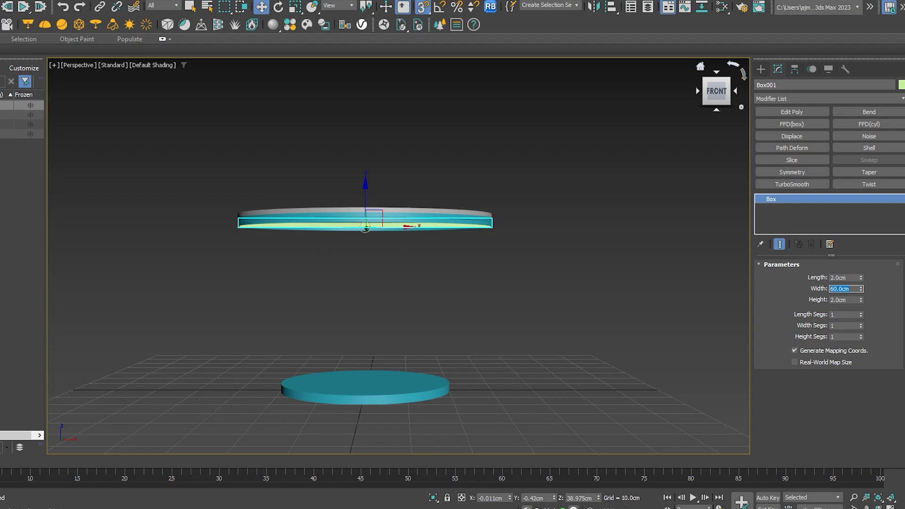
type("55")
key("Return")
Move the box down in the left view to Z 37 cm, so its top meets the underside of the ring
scroll(375, 208, "up", 4)
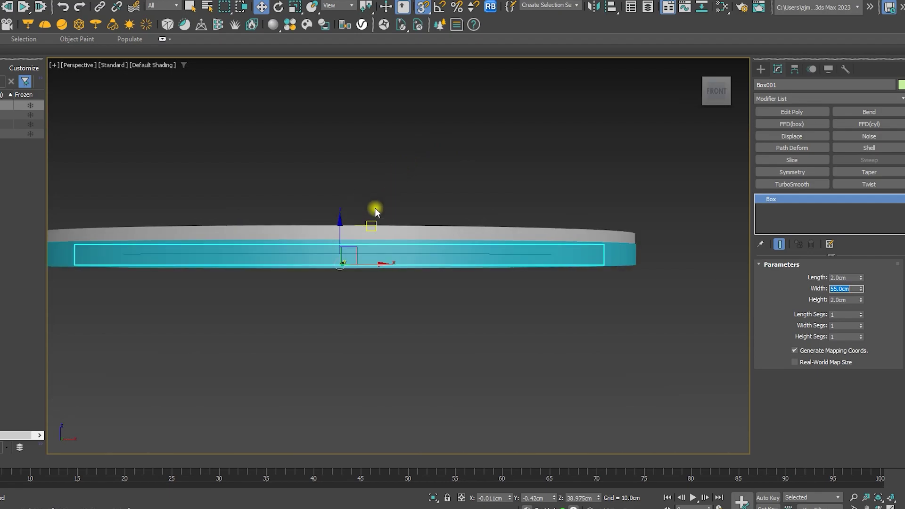
left_click(372, 219)
key("l")
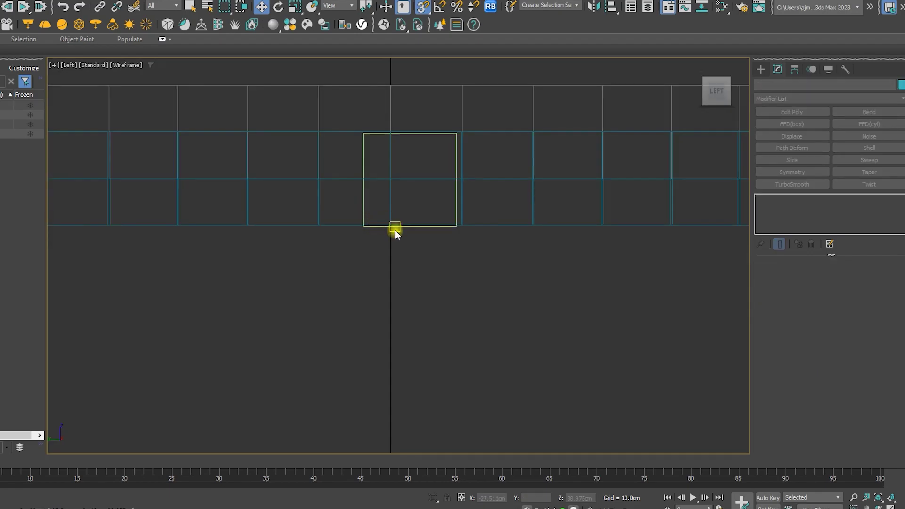
left_click(396, 225)
left_click(363, 200)
mouse_move(406, 197)
left_mouse_down()
mouse_move(410, 318)
mouse_move(427, 319)
left_mouse_up()
key("p")
Add an Array modifier to the box and reduce its X count to 1
scroll(424, 313, "down", 2)
mouse_move(424, 313)
middle_mouse_down()
mouse_move(382, 223)
mouse_move(423, 244)
middle_mouse_up()
scroll(383, 224, "down", 4)
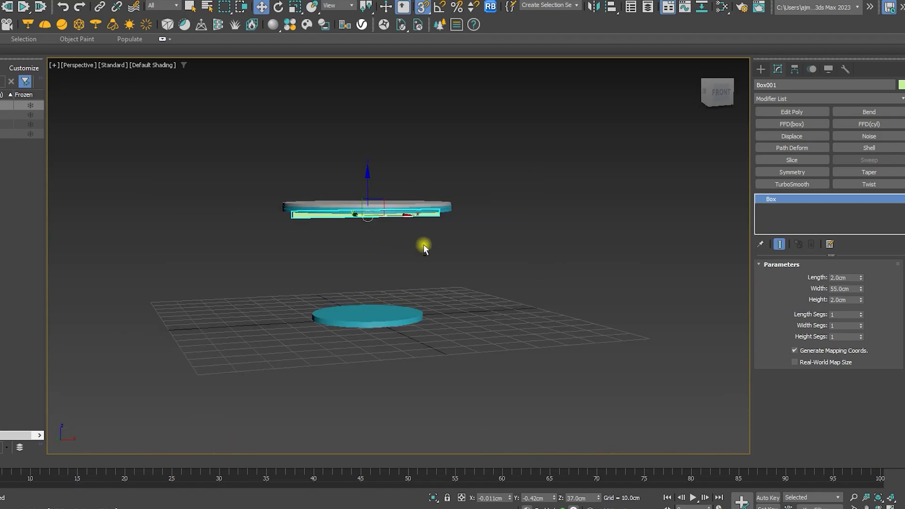
left_click(779, 98)
type("arr")
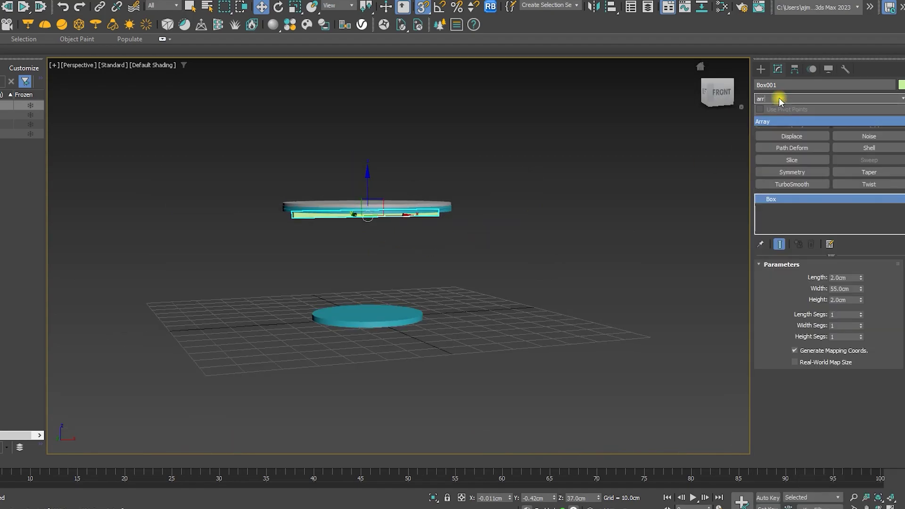
key("Return")
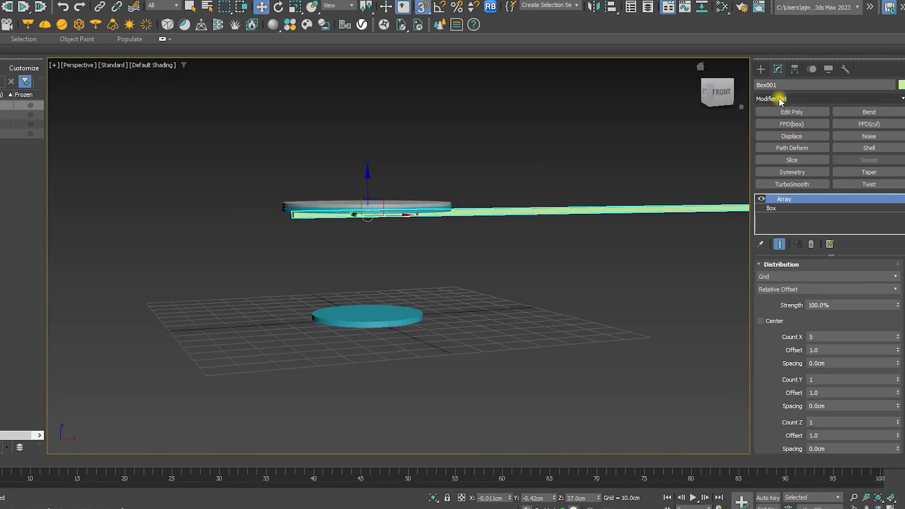
right_click(900, 338)
left_click_drag(777, 402, 823, 311)
Set the array's Z count to 15 and its Z offset to -1.0 so the copies stack downward
left_click(833, 332)
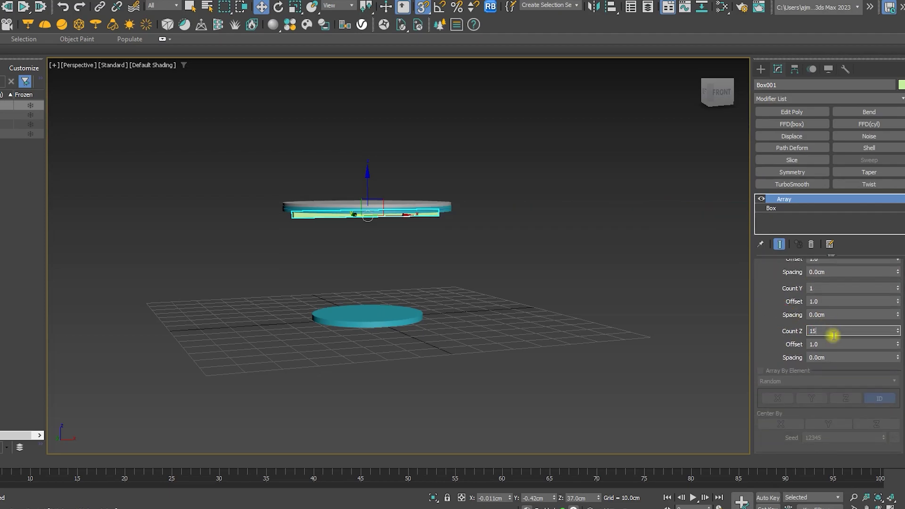
type("5")
key("Return")
left_click(883, 346)
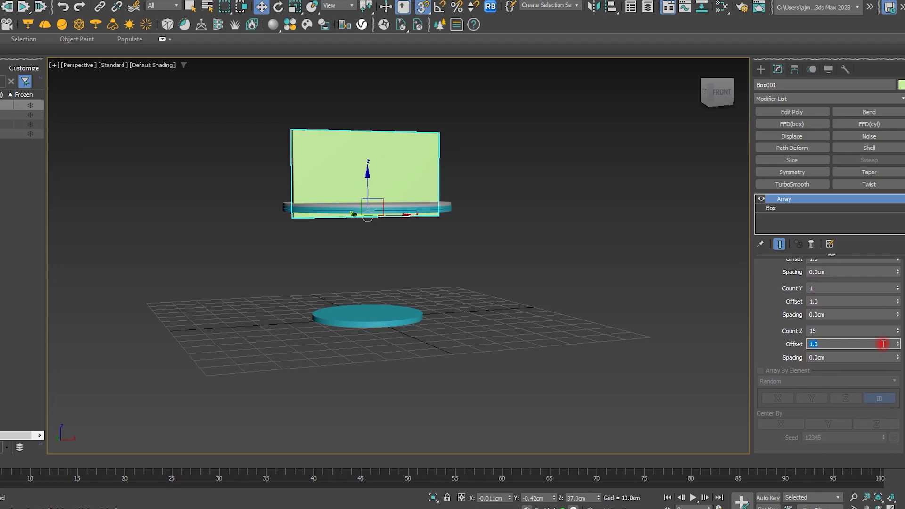
type("-1")
key("Return")
Raise the array's Z count to 19 so the stack of boxes reaches the base disc
scroll(421, 280, "up", 3)
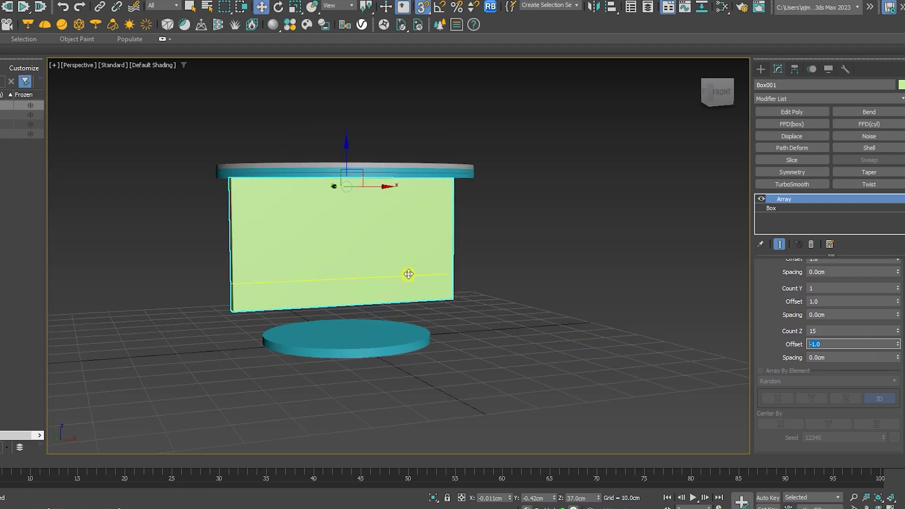
left_click(409, 274)
key("l")
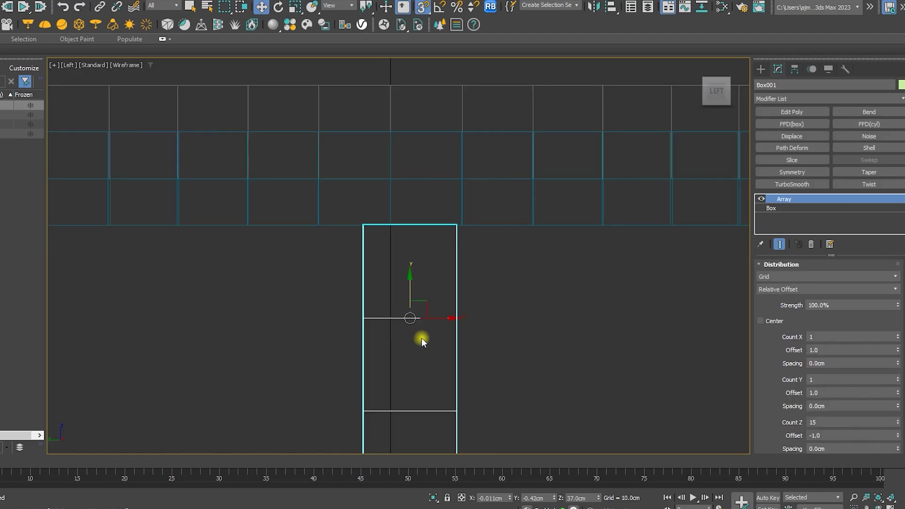
scroll(425, 232, "down", 6)
scroll(418, 275, "up", 3)
middle_click_drag(418, 276, 442, 239)
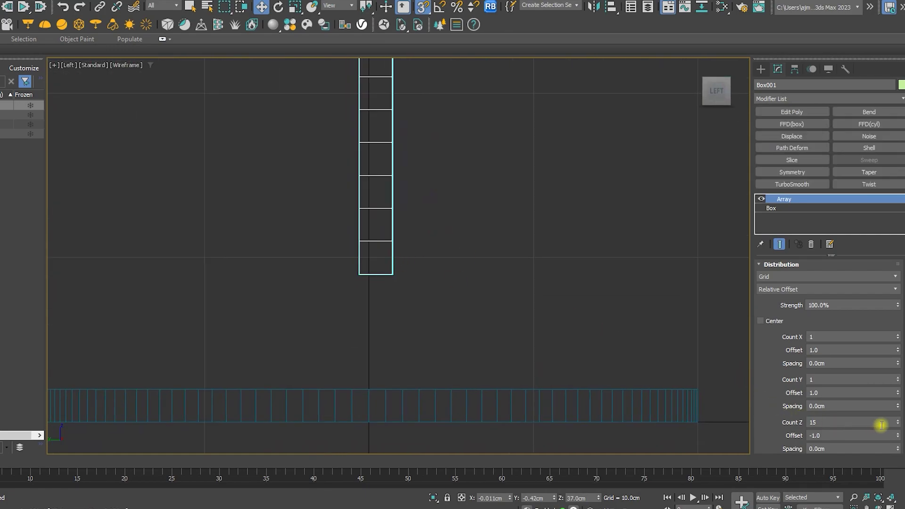
left_click(898, 420)
left_click(898, 420)
left_click(897, 420)
left_click(898, 420)
scroll(505, 363, "down", 1)
scroll(386, 236, "up", 2)
scroll(387, 234, "down", 3)
scroll(401, 171, "up", 1)
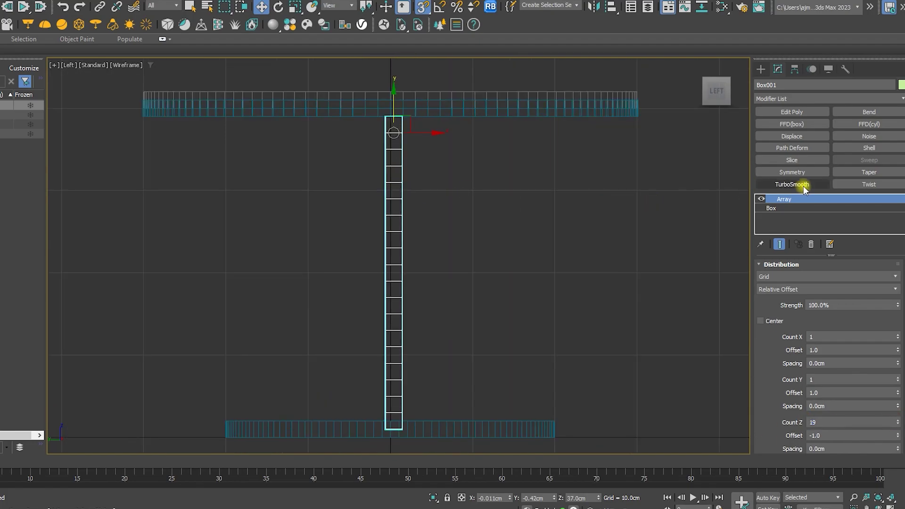
Reduce the source box's height to 1.941 cm so the stack ends on the base disc's top, and return to the Array modifier
left_click(781, 208)
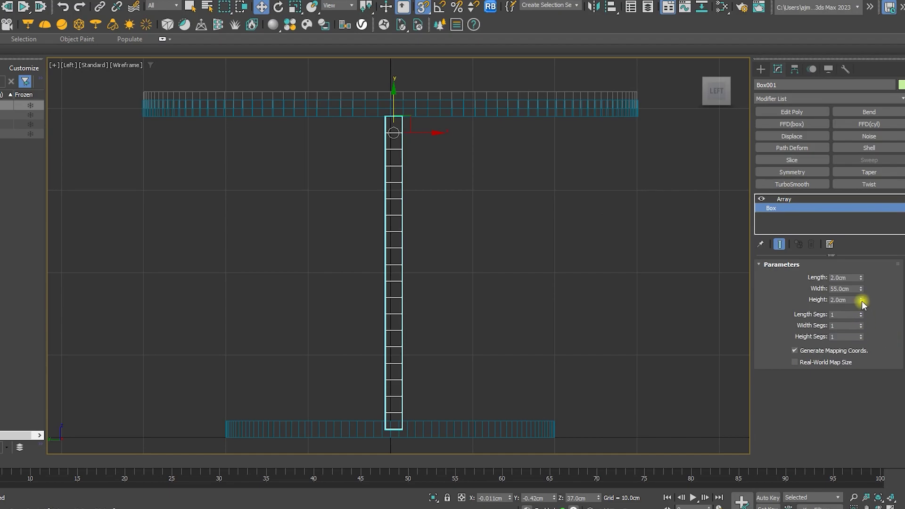
left_click_drag(862, 301, 862, 302)
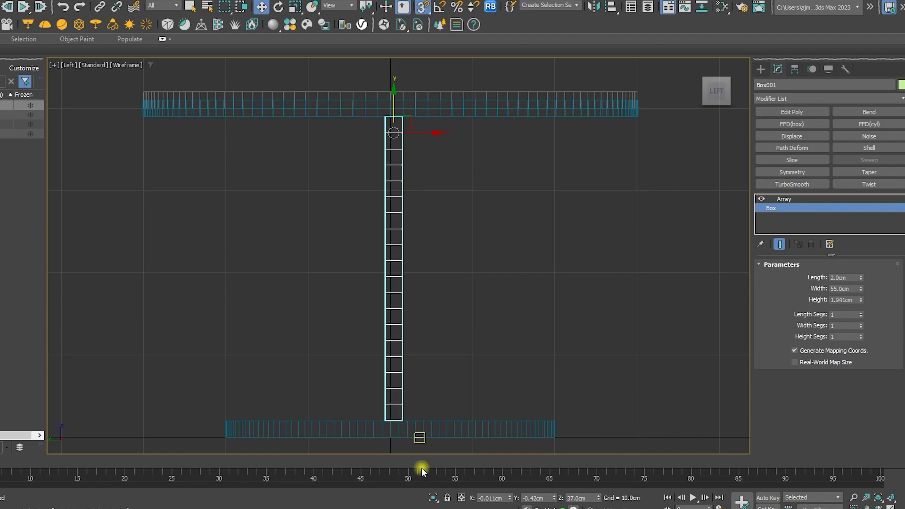
scroll(335, 412, "up", 4)
middle_click_drag(335, 412, 383, 403)
scroll(383, 403, "down", 5)
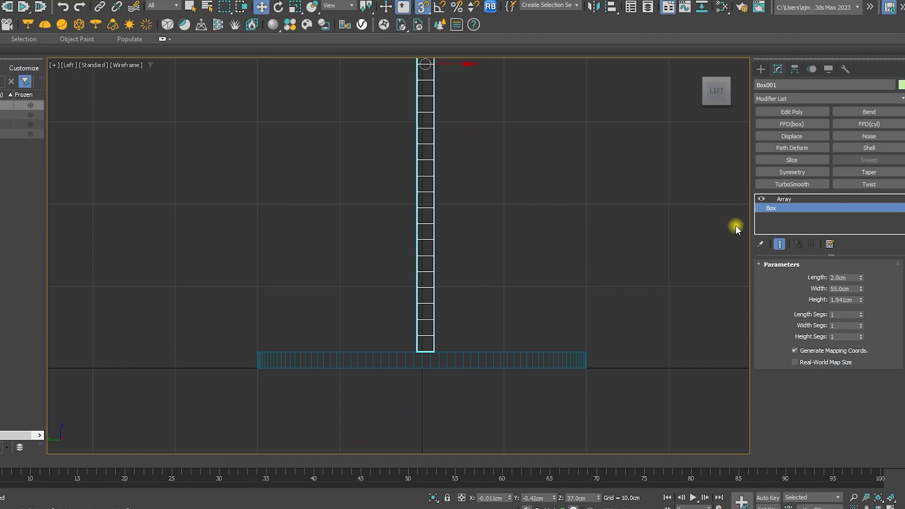
left_click(784, 200)
middle_click_drag(557, 238, 472, 283)
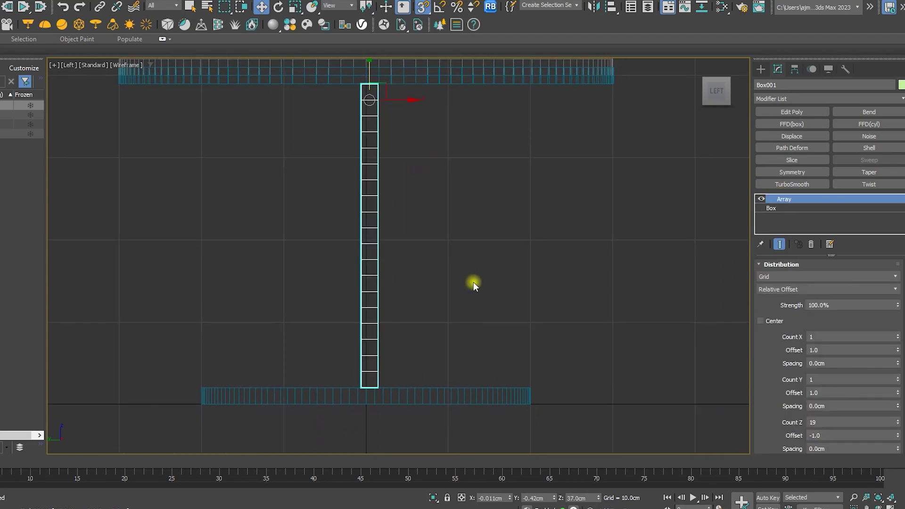
Switch the Array modifier's scale mode to Incremental for the stacked boxes
key("super+shift")
middle_click_drag(486, 340, 401, 340, "alt")
left_click_drag(783, 405, 773, 200)
left_click_drag(776, 410, 768, 261)
left_click_drag(767, 344, 773, 306)
left_click_drag(783, 384, 774, 329)
left_click(774, 329)
left_click(773, 349)
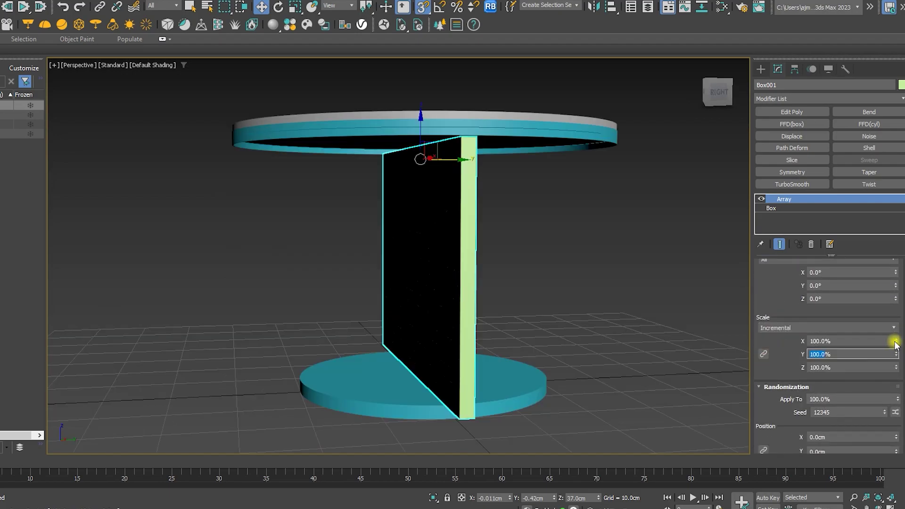
Set the array's incremental X scale to 98% so the boxes narrow toward the base disc
left_click_drag(895, 344, 902, 349)
scroll(468, 413, "up", 5)
middle_click_drag(466, 415, 569, 437, "alt")
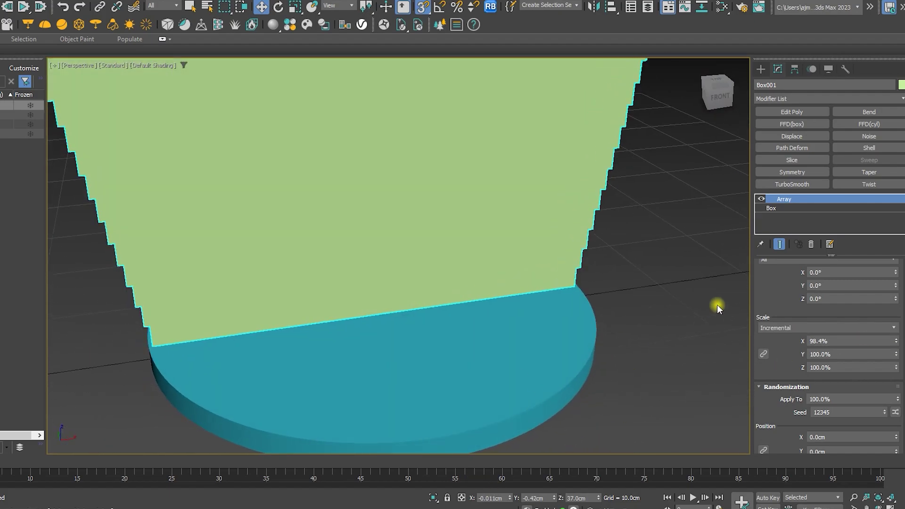
left_click(834, 343)
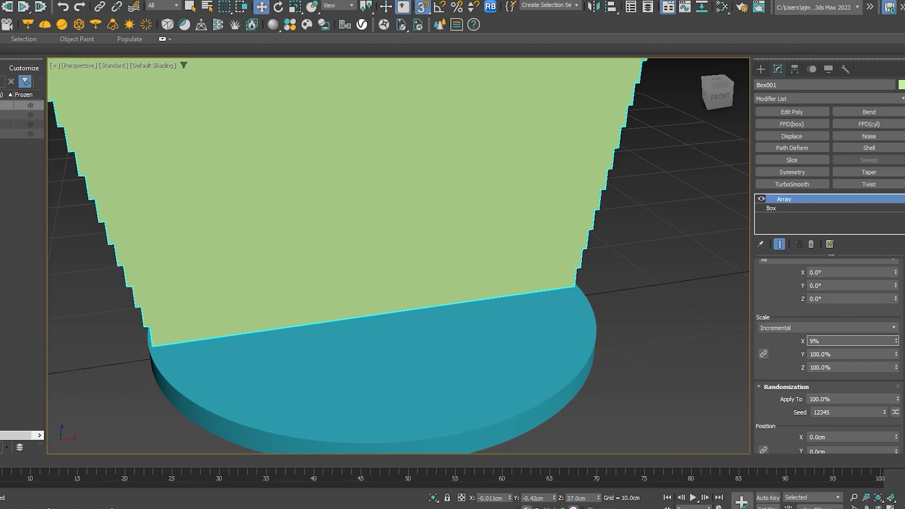
key("Return")
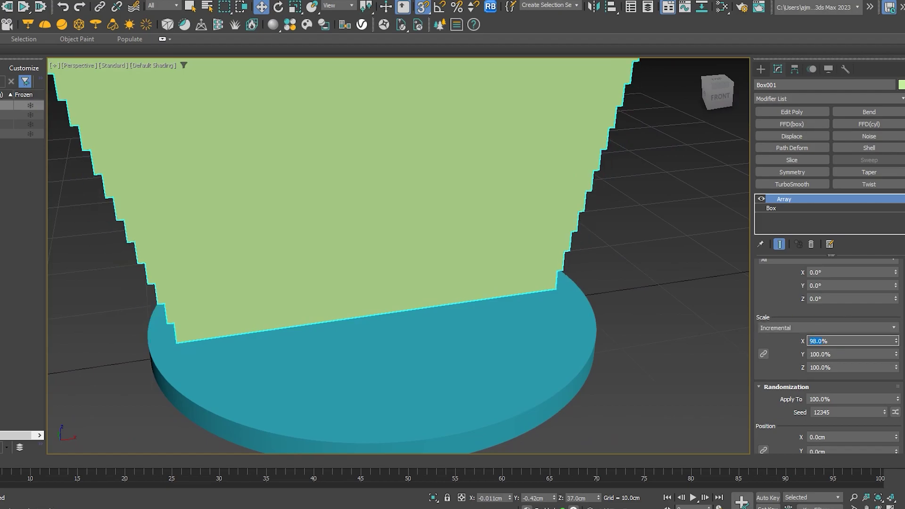
Set the array's world rotation to Incremental with a Z angle of 9° so the boxes form a spiral
scroll(778, 304, "up", 2)
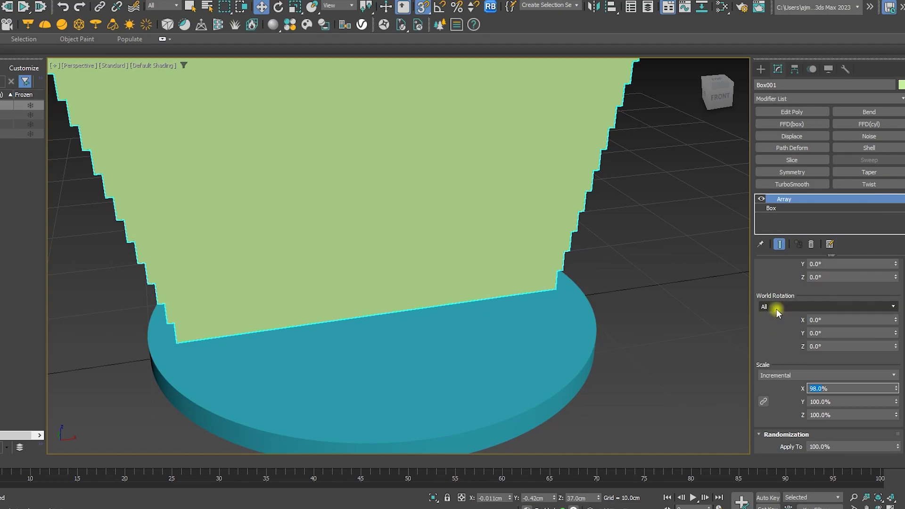
left_click(777, 307)
left_click(782, 327)
scroll(565, 263, "down", 4)
scroll(503, 263, "up", 1)
left_click_drag(895, 349, 881, 302)
middle_click_drag(482, 338, 542, 302, "alt")
left_click(842, 347)
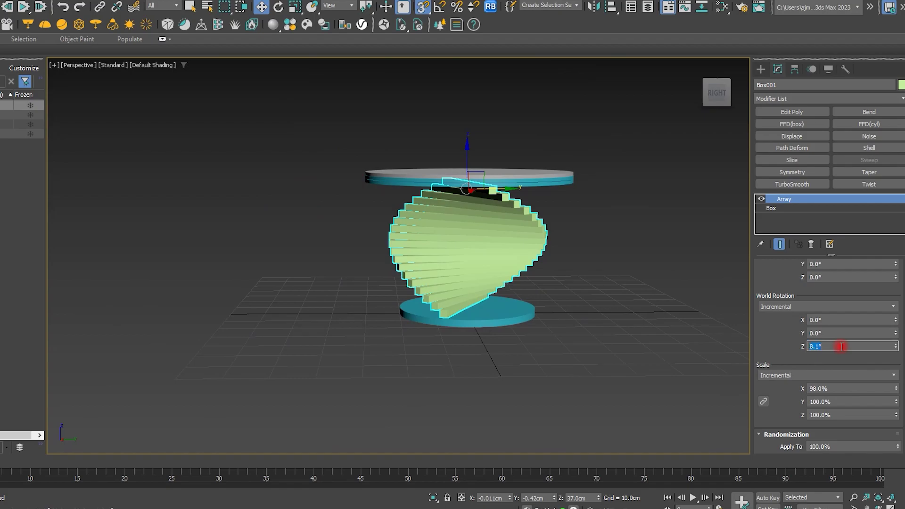
type("9")
key("Return")
Add a VRaySun to the scene to light the table
middle_click_drag(523, 320, 530, 330, "alt")
left_click(761, 69)
middle_click_drag(584, 270, 638, 303, "alt")
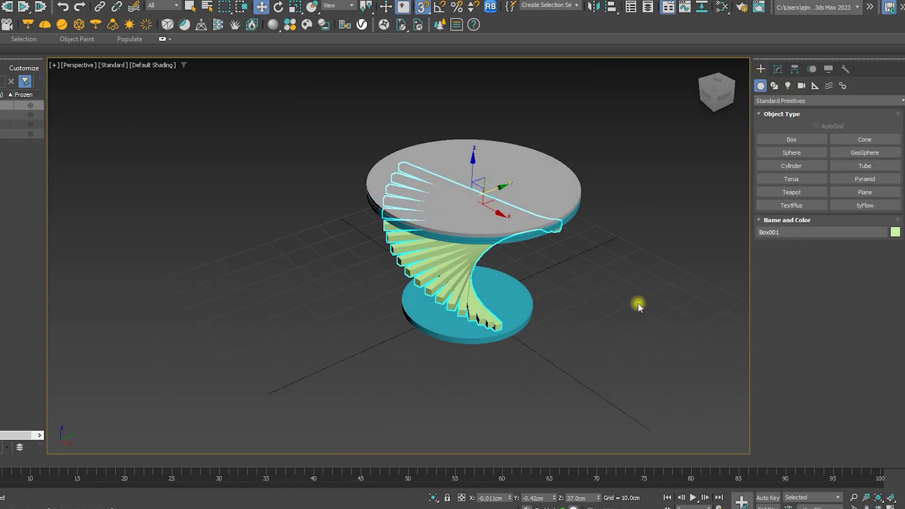
left_click(788, 86)
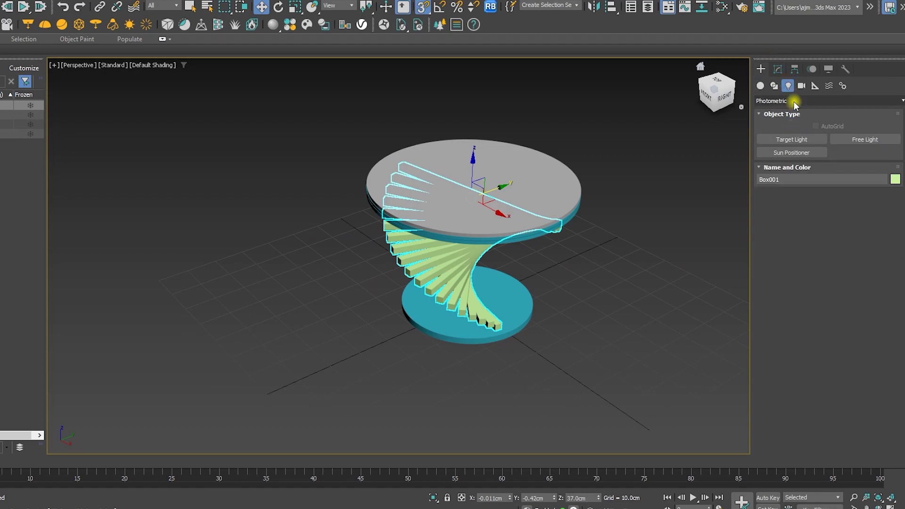
left_click(794, 101)
left_click(784, 135)
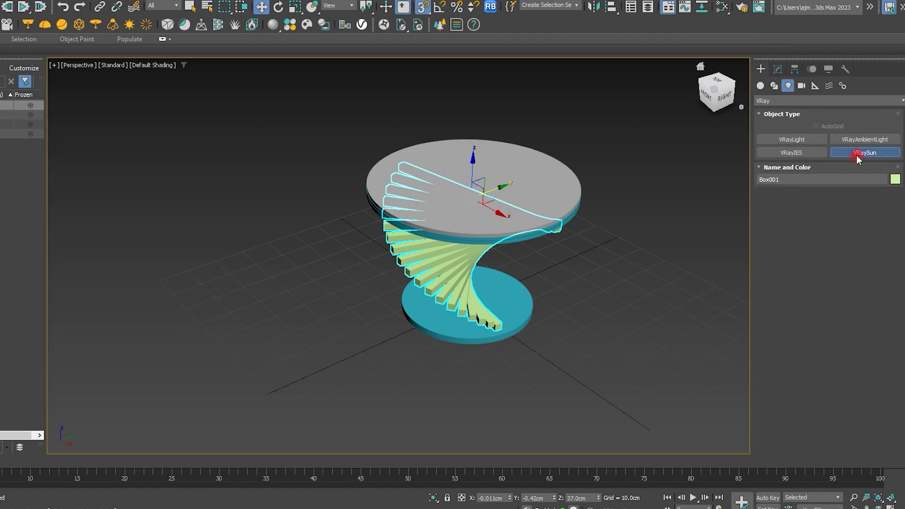
left_click(865, 153)
scroll(572, 207, "down", 3)
left_click_drag(684, 413, 314, 166)
Create a VRayMtl in the material editor, collapse its node and duplicate it to have four materials
left_click(282, 281)
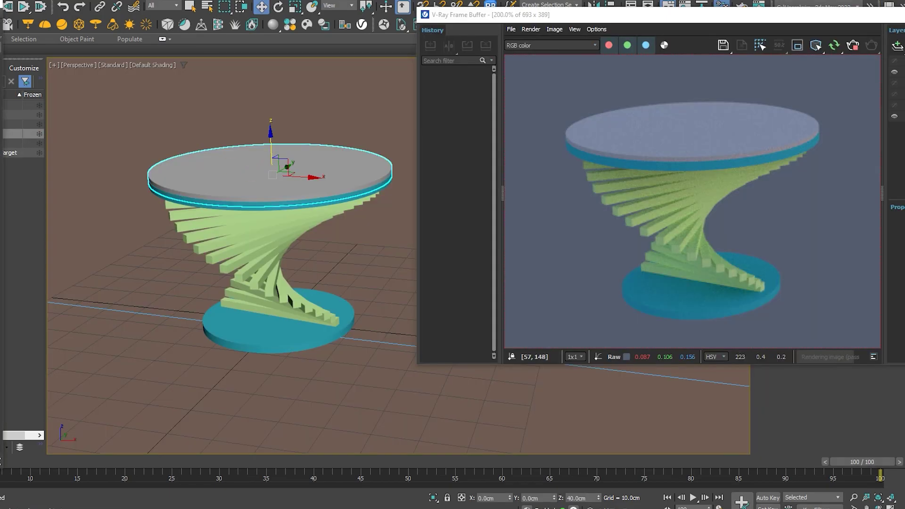
key("m")
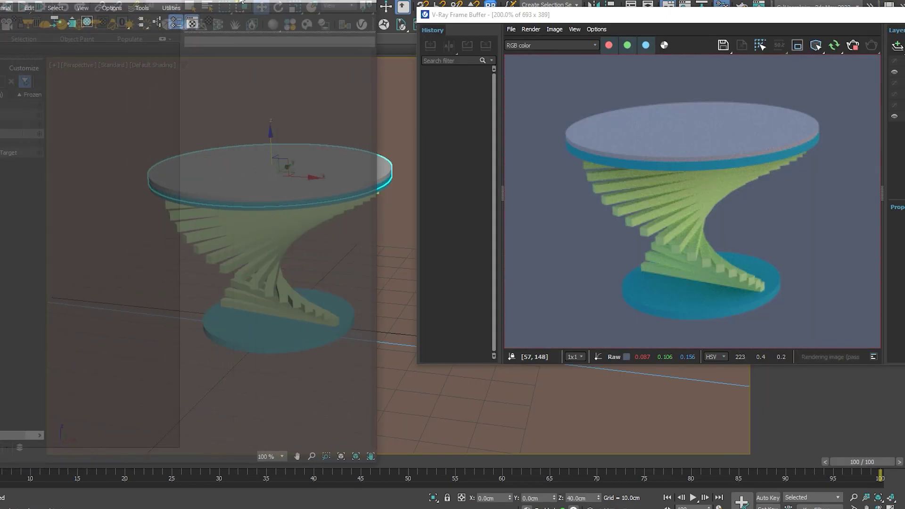
right_click(89, 133)
mouse_move(103, 141)
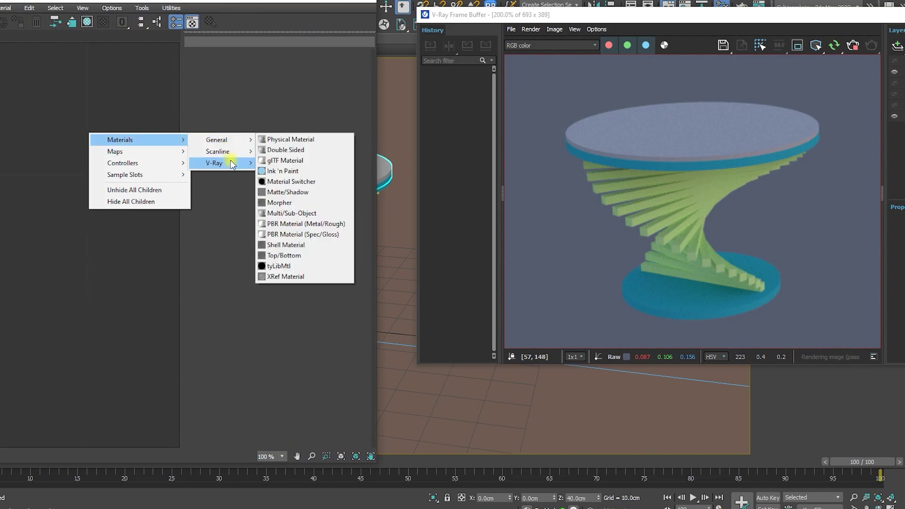
mouse_move(246, 162)
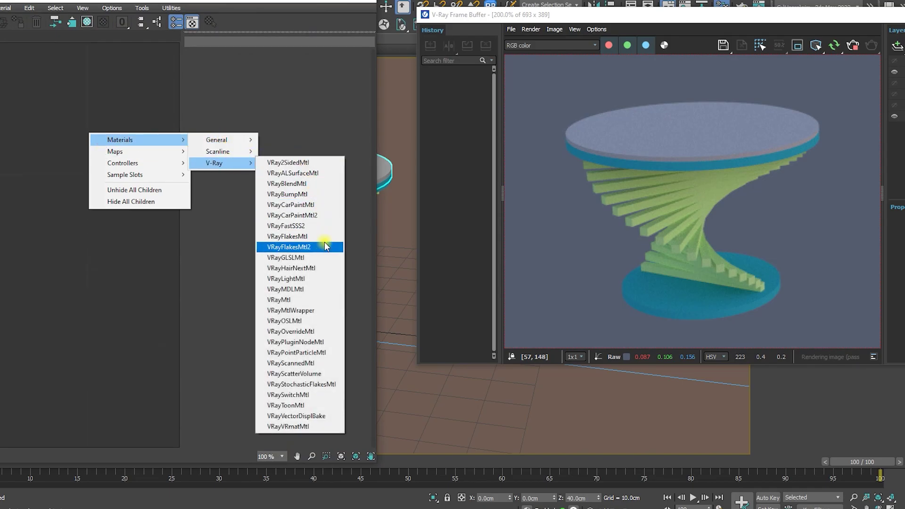
left_click(310, 299)
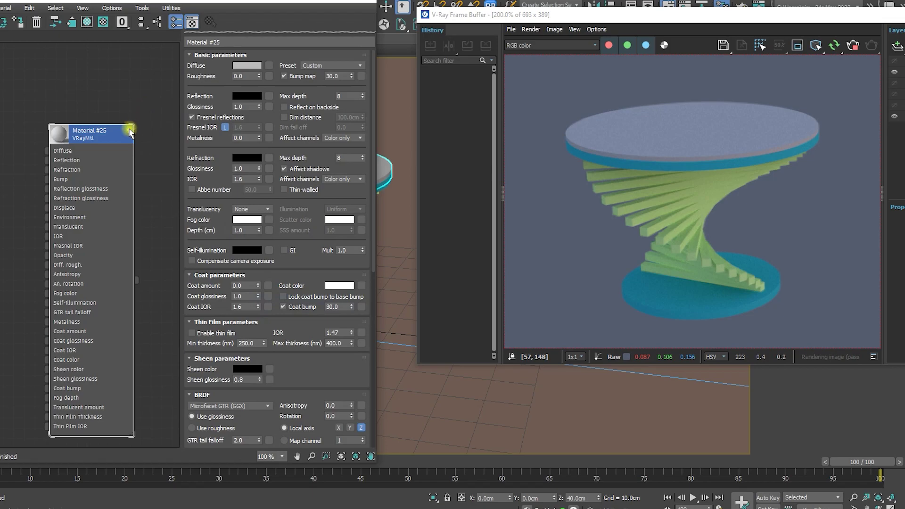
left_click(129, 130)
left_click_drag(97, 139, 66, 285)
left_click_drag(291, 10, 738, 5)
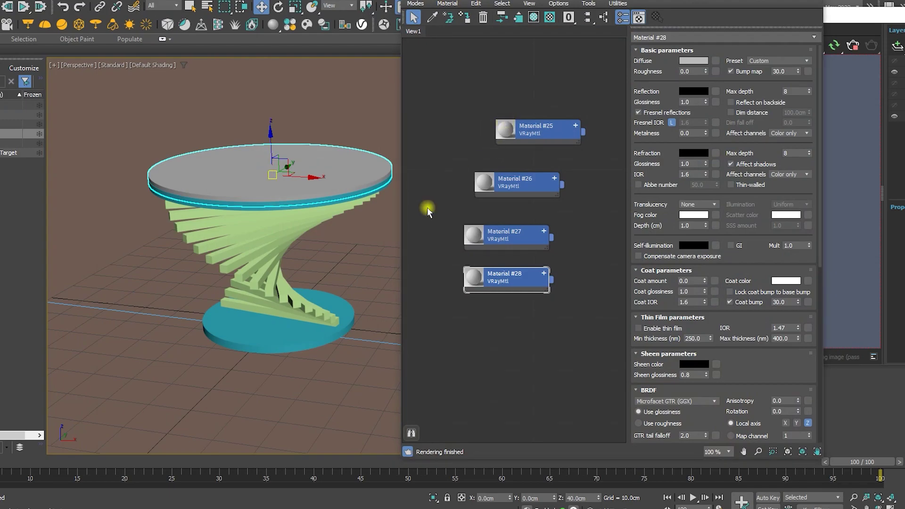
Assign Material #25 to the tabletop and base discs, and Material #26 to the rim around the tabletop
left_click(273, 340, "ctrl")
right_click(500, 129)
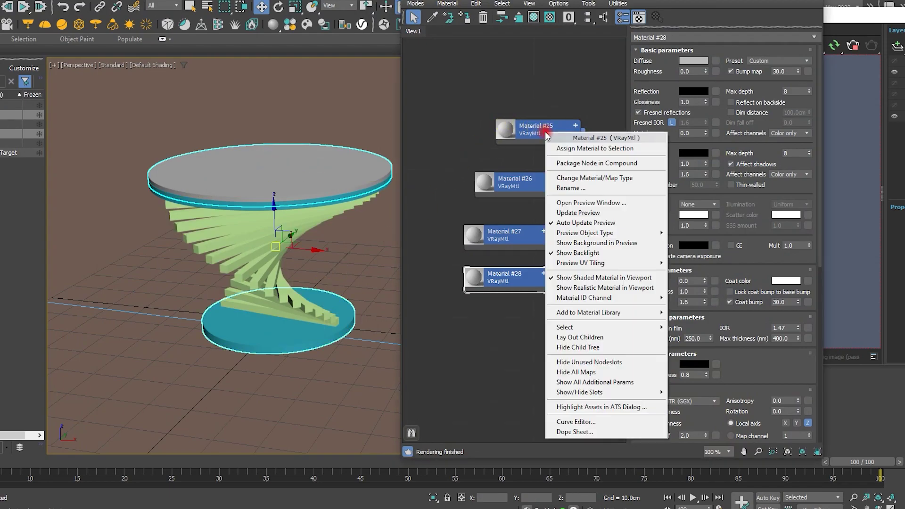
left_click(558, 152)
left_click(300, 208)
right_click(492, 178)
left_click(552, 199)
Assign Material #27 to the spiral box support and delete the unused Material #28
left_click(253, 259)
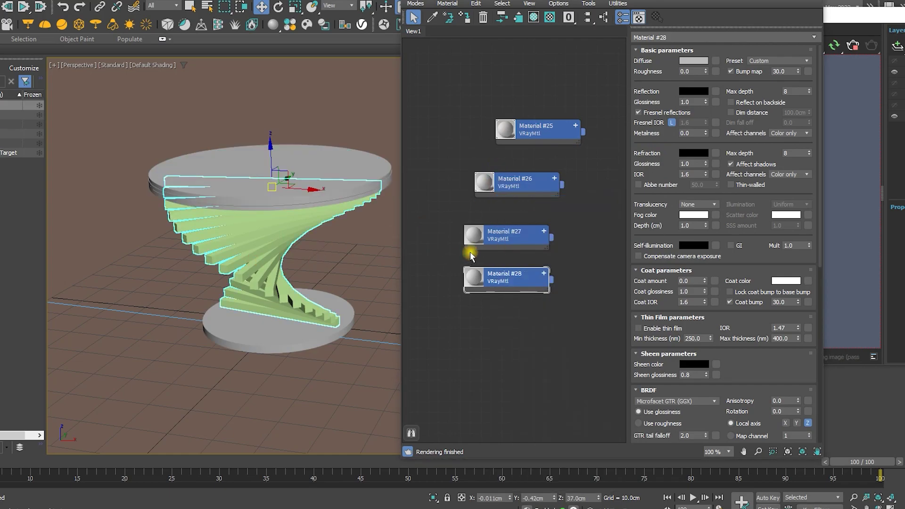
right_click(504, 235)
left_click(524, 228)
right_click(509, 291)
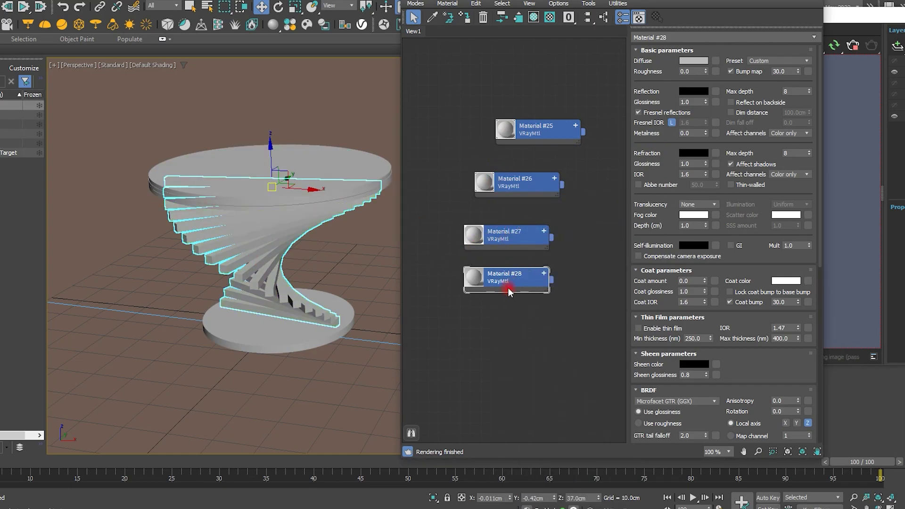
key("Delete")
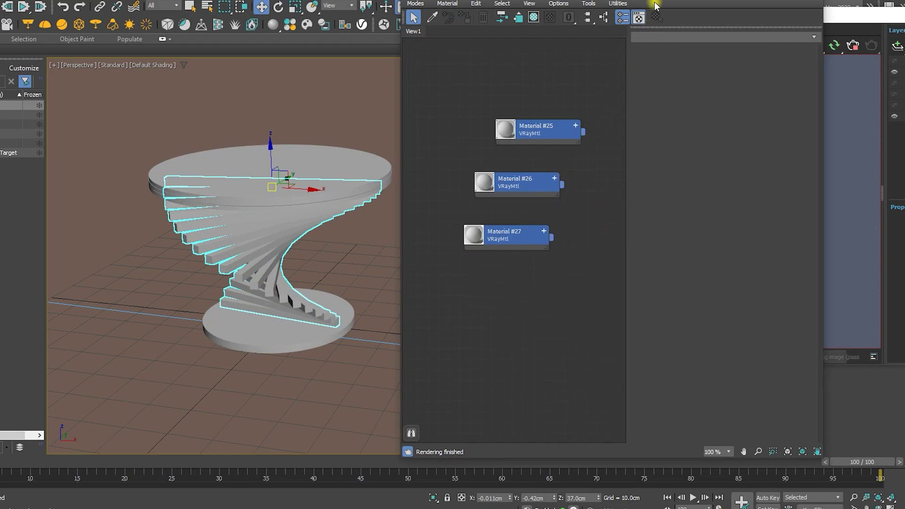
Apply the Gold preset to the rim's Material #26
left_click_drag(659, 0, 376, 16)
left_click_drag(376, 16, 241, 0)
double_click(97, 177)
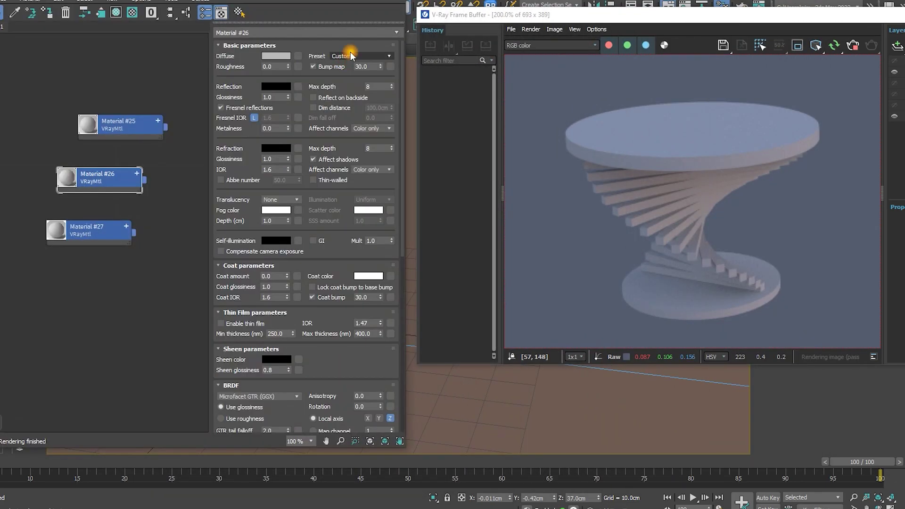
left_click(350, 55)
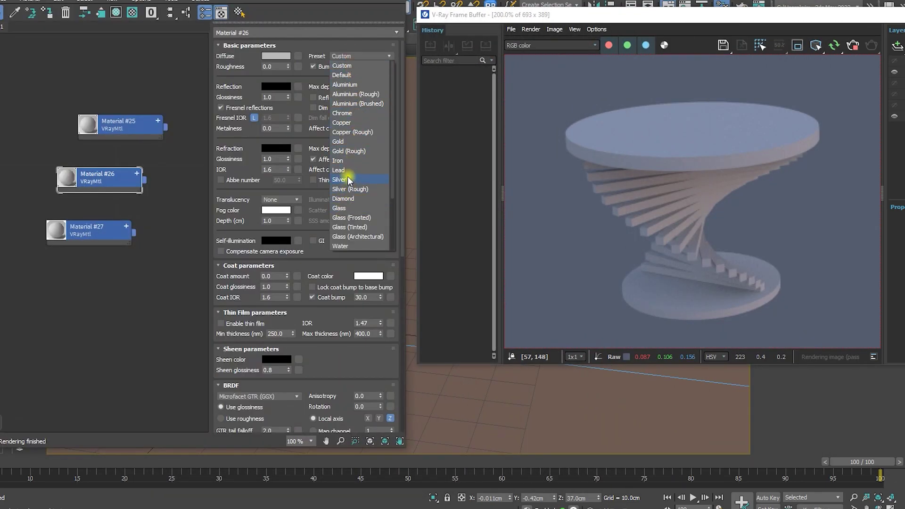
left_click(342, 142)
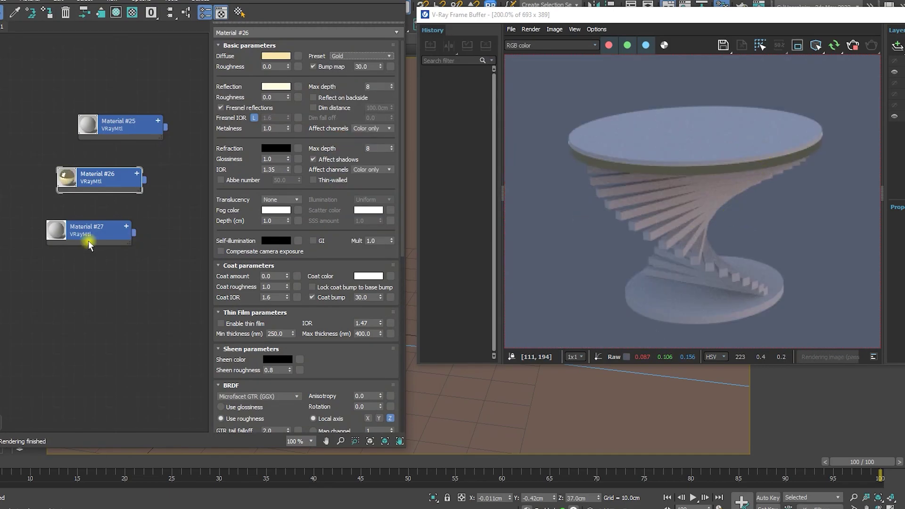
Add a Perlin Marble map to the diffuse of Material #25, used on the tabletop and base
left_click(57, 236)
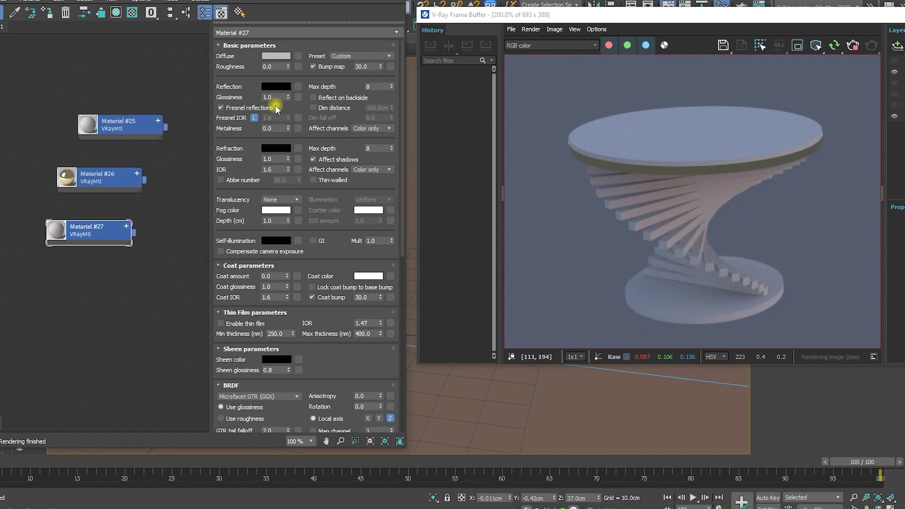
left_click(121, 124)
left_click(299, 57)
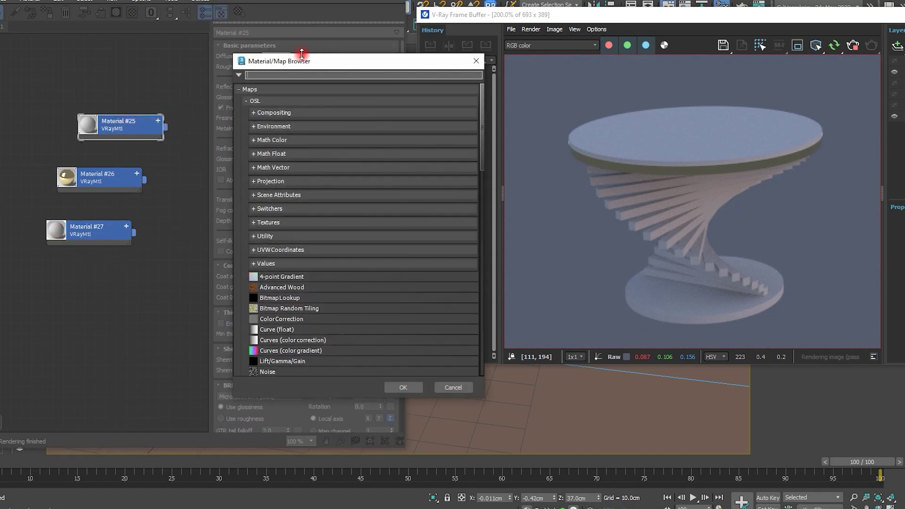
type("per")
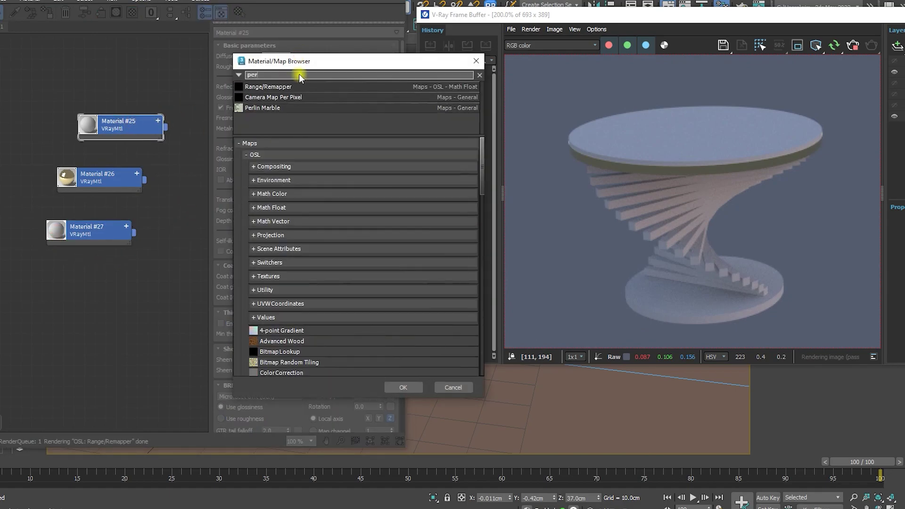
left_click(273, 104)
double_click(273, 107)
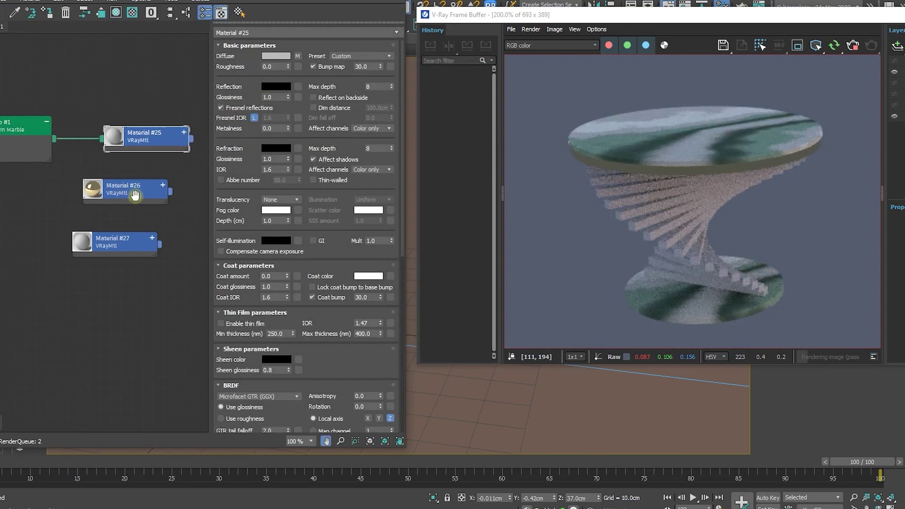
Set the Perlin Marble map's Color 1 to white and Color 2 to black
double_click(81, 190)
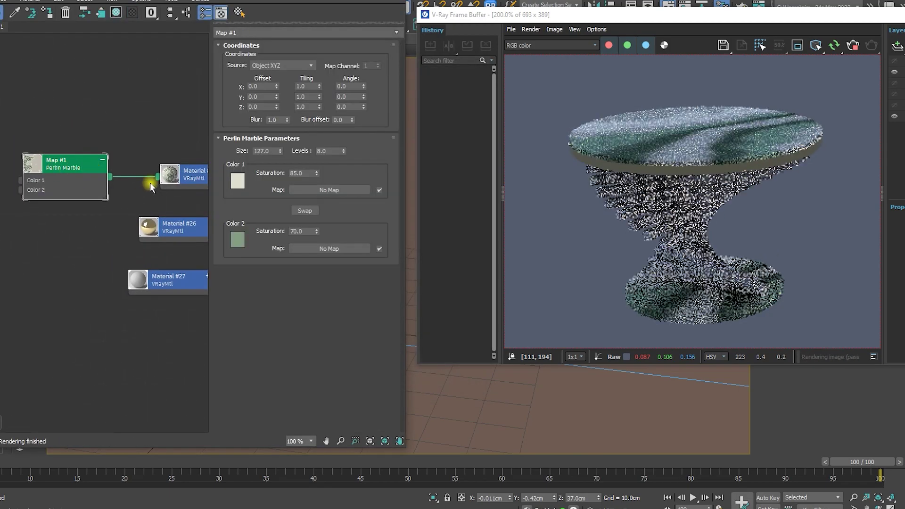
left_click(237, 181)
left_click_drag(81, 139, 81, 158)
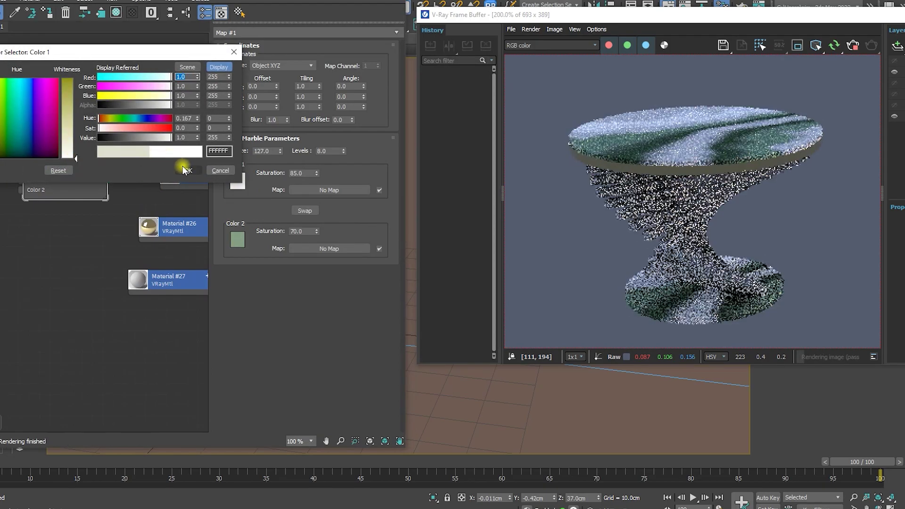
left_click(185, 170)
left_click(240, 246)
left_click_drag(118, 190, 63, 189)
left_click(185, 224)
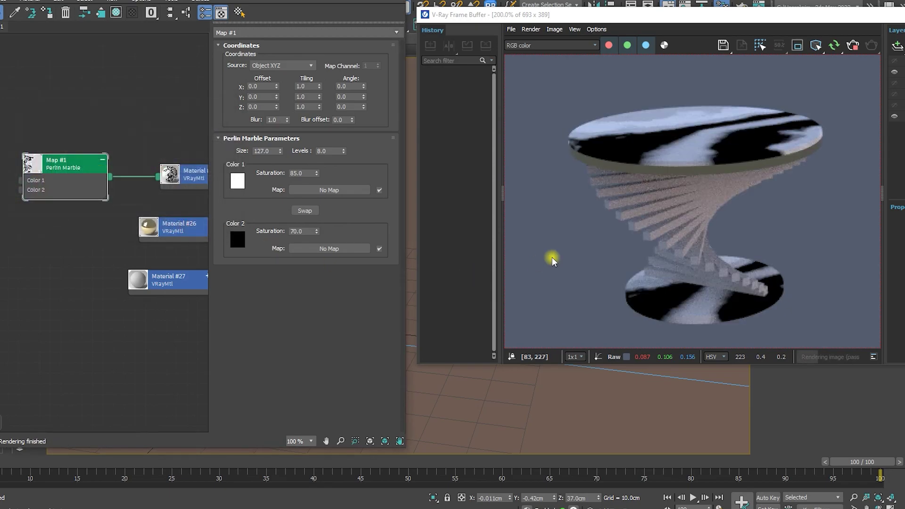
Try Perlin Marble sizes of 5 and 1, and settle on a size of 15
double_click(328, 151)
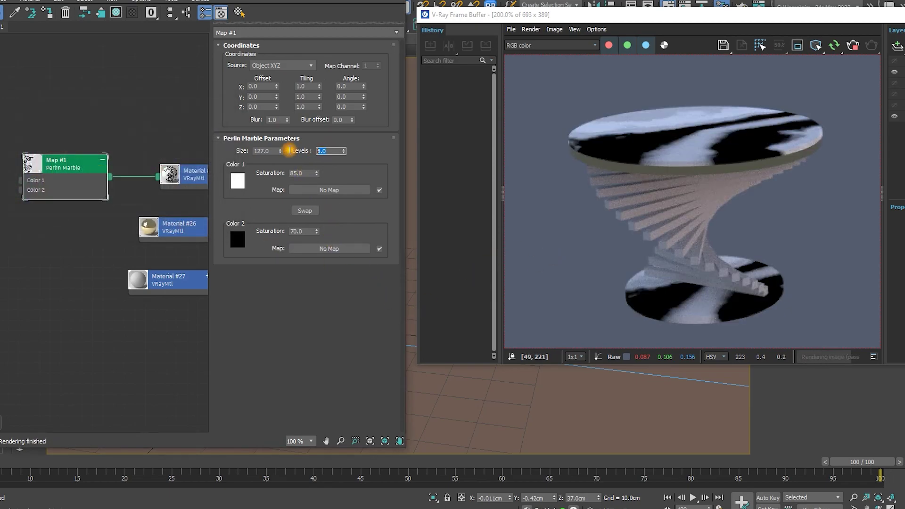
double_click(265, 151)
type("5")
key("Return")
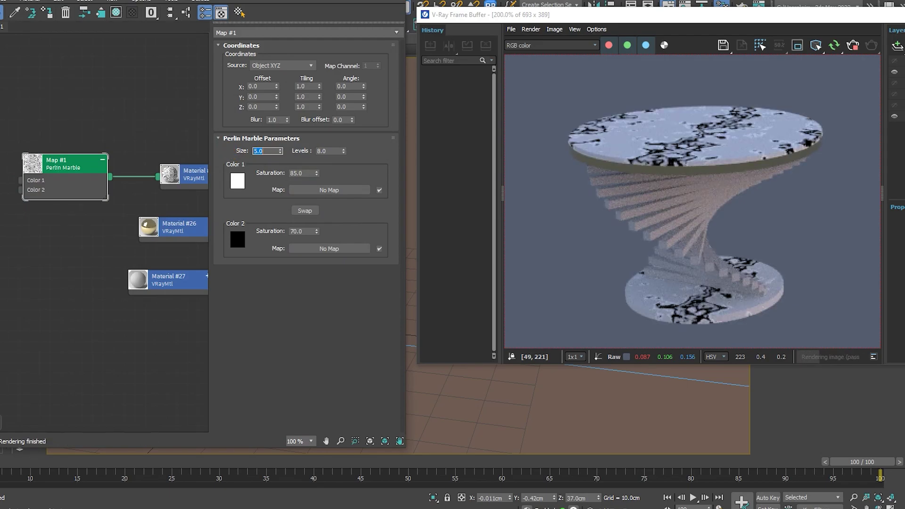
type("1")
key("Return")
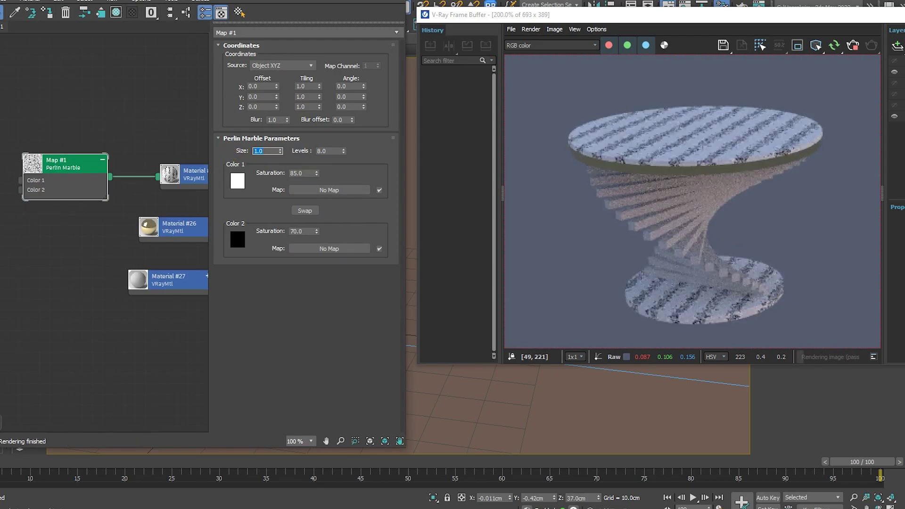
type("15")
key("Return")
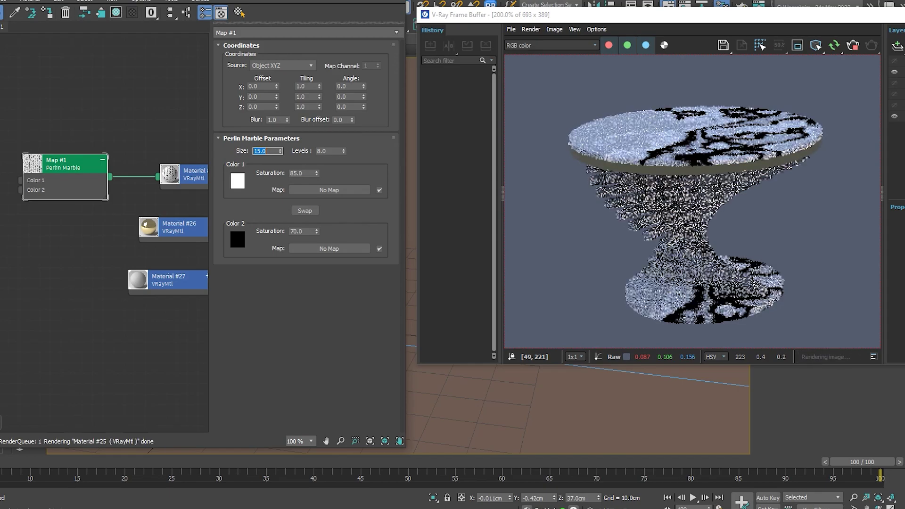
Set the Perlin Marble map's levels to 2 to simplify the veins
left_click(329, 151)
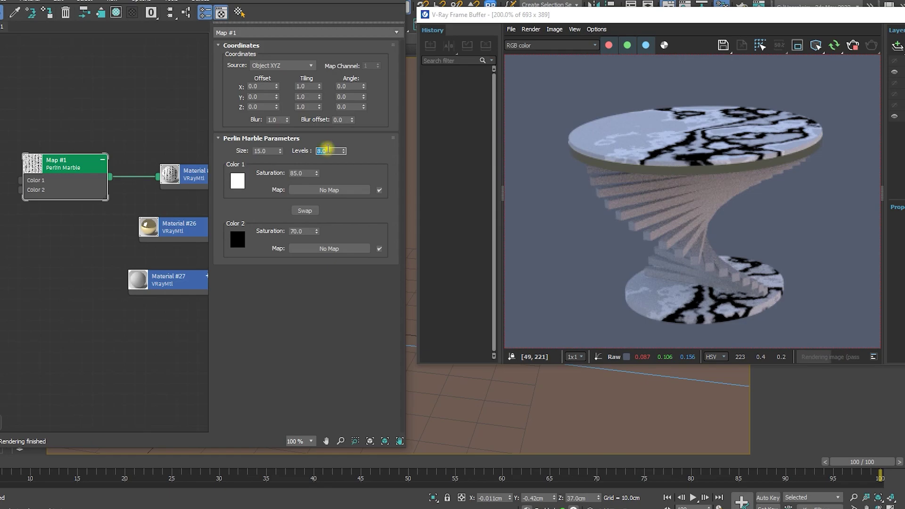
type("2")
key("Return")
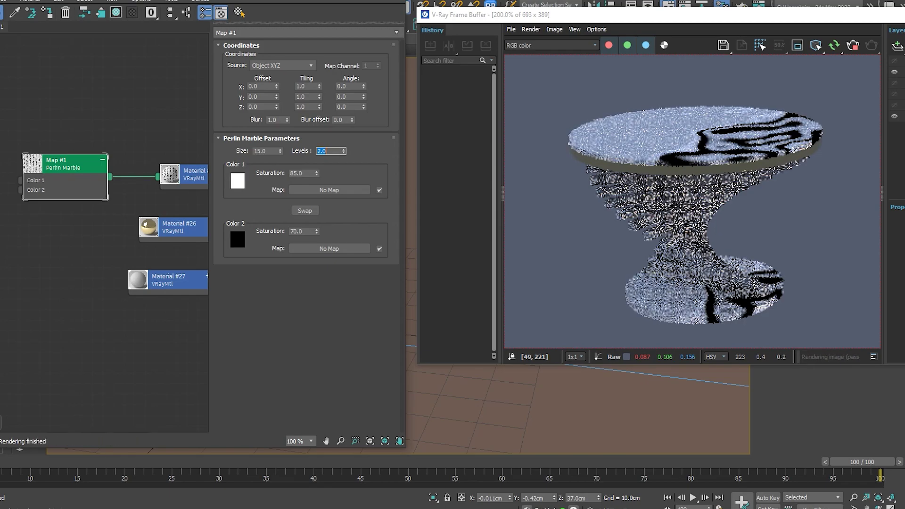
Try a levels value of 1 on the Perlin Marble map, and settle on 10
type("1")
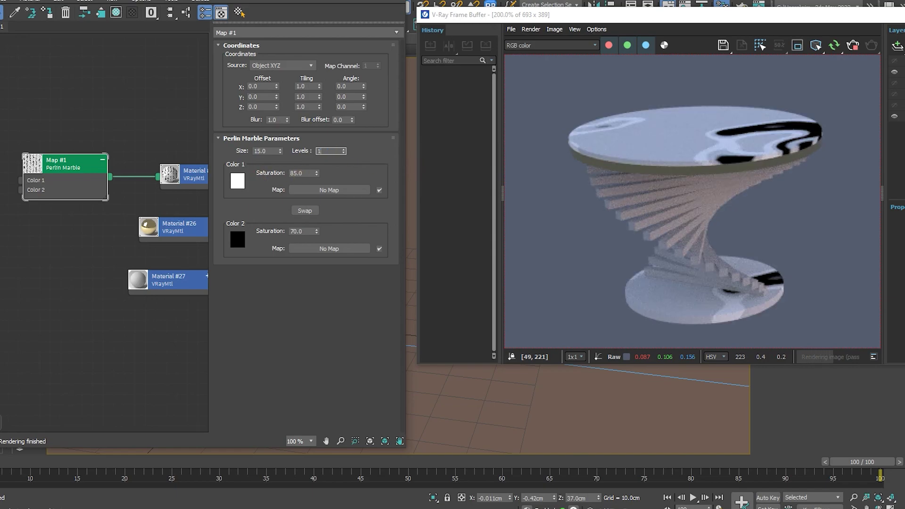
type("0")
key("Return")
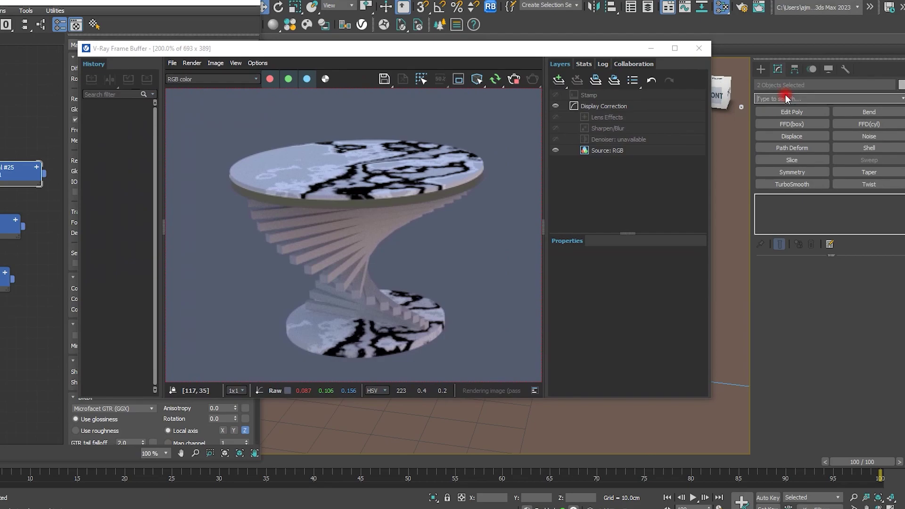
Add a UVW Map modifier to the tabletop and base, using cylindrical mapping with caps
left_click(786, 98)
type("uvw")
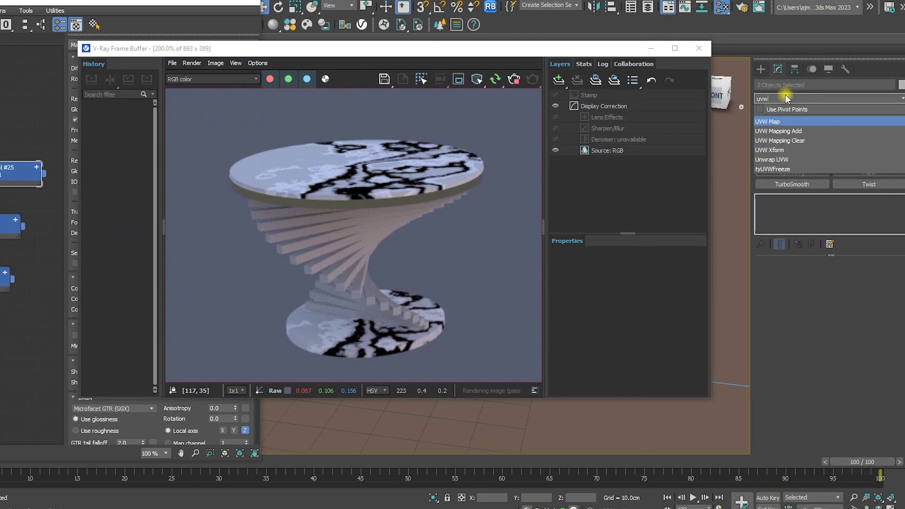
key("Return")
left_click(816, 296)
left_click(853, 295)
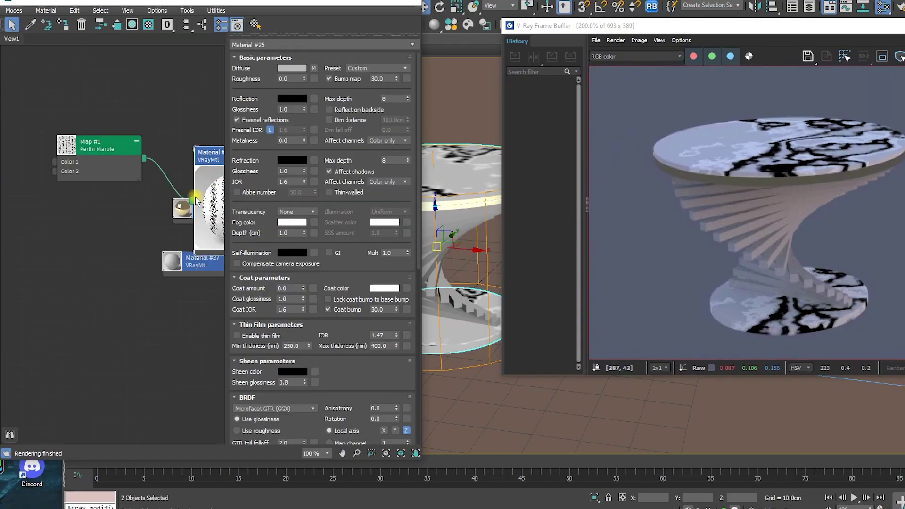
Set the reflection color of marble Material #25 to near white (E7E7E7)
double_click(194, 198)
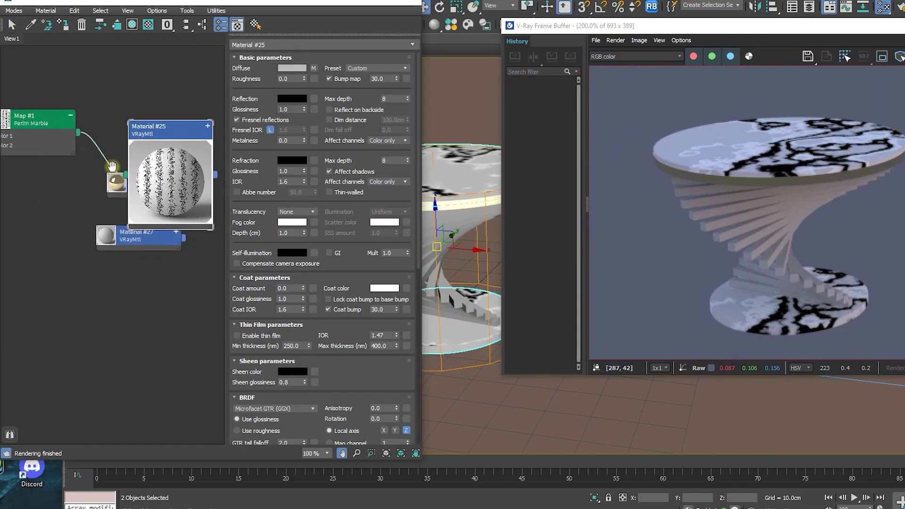
left_click(293, 99)
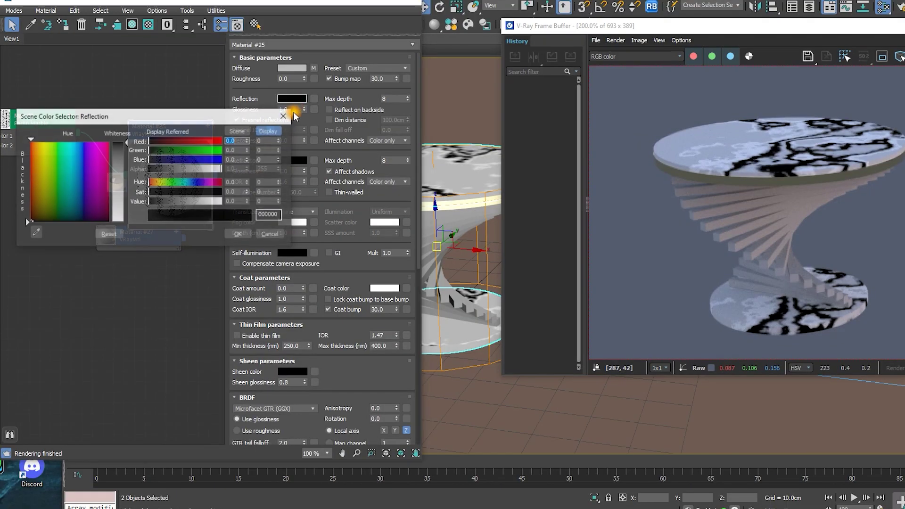
left_click_drag(119, 158, 119, 206)
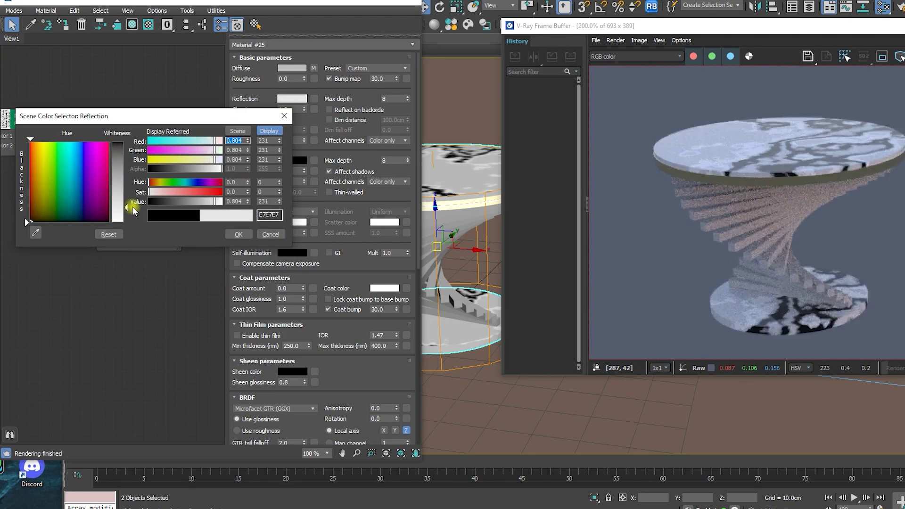
left_click(231, 235)
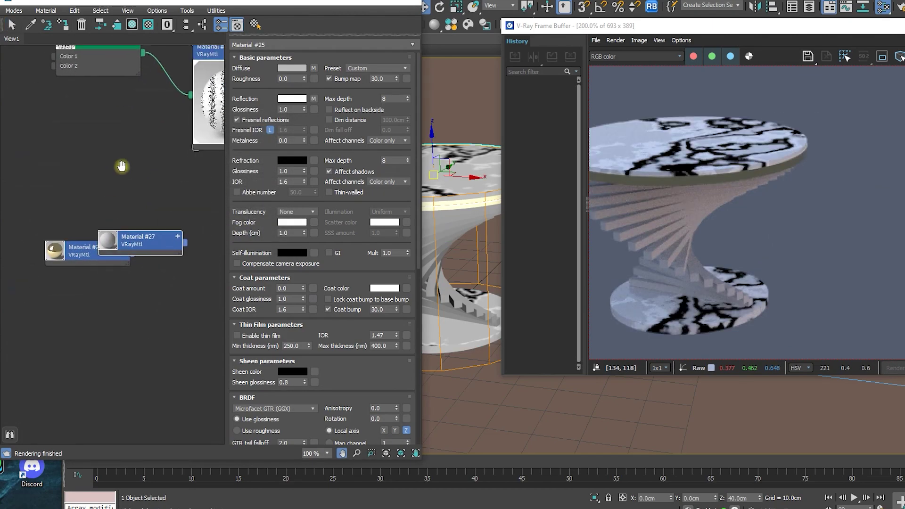
Add an Advanced Wood map to the diffuse of Material #27, used on the spiral support
middle_click_drag(121, 165, 134, 146)
left_click_drag(139, 225, 160, 315)
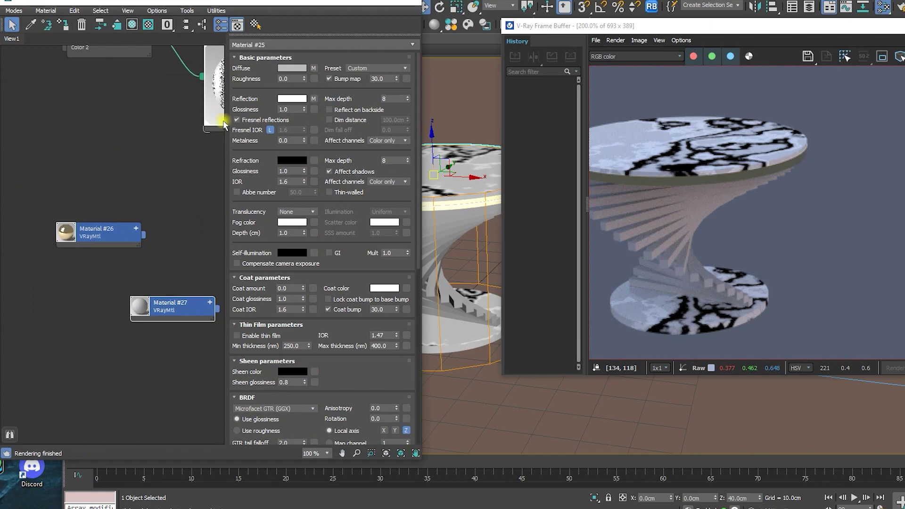
double_click(175, 305)
left_click(314, 68)
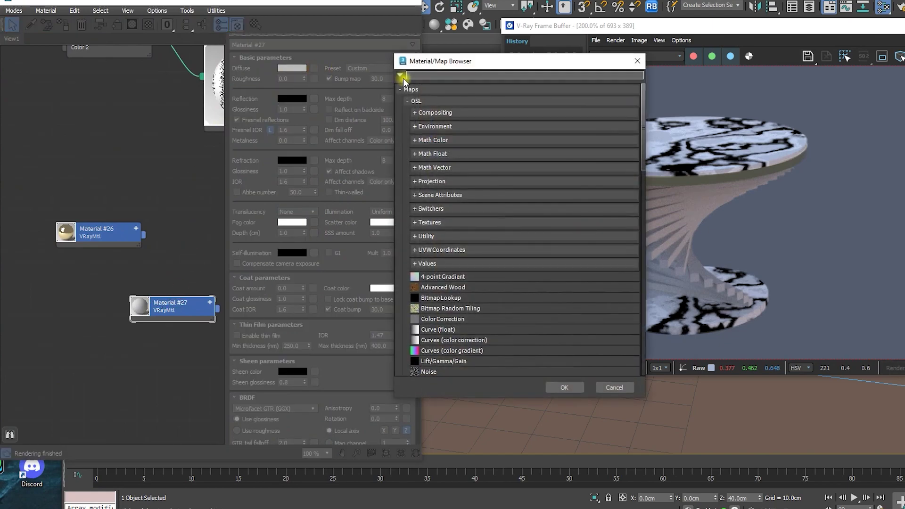
type("woo")
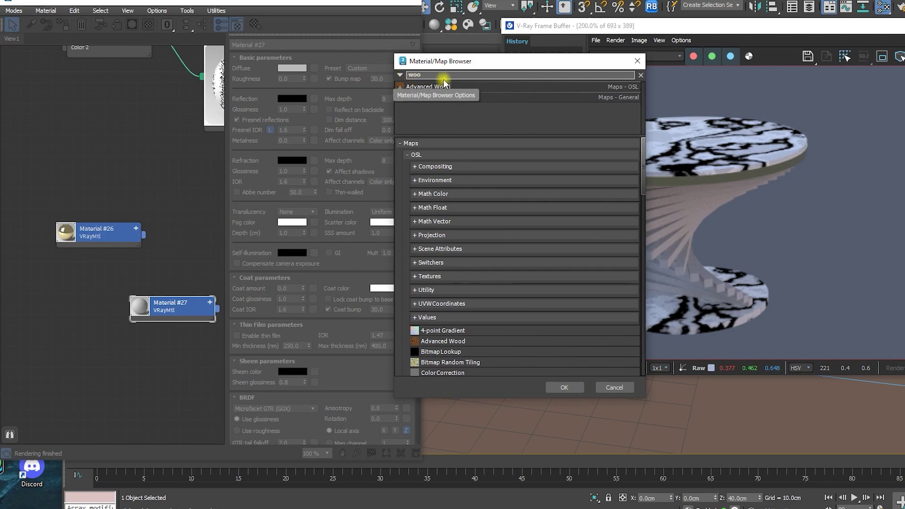
double_click(482, 97)
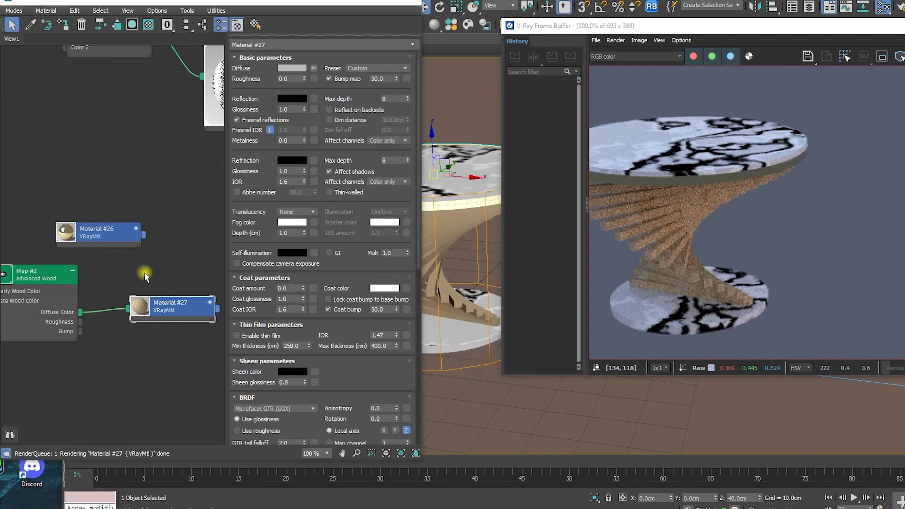
Try the 3D Cherry - Glossy preset on the Advanced Wood map, and settle on 3D Walnut - Glossy
double_click(120, 220)
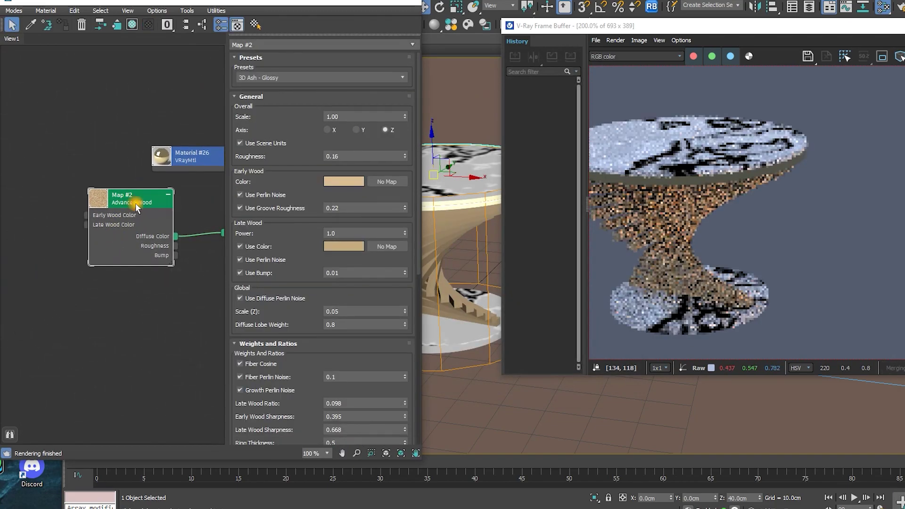
left_click(322, 79)
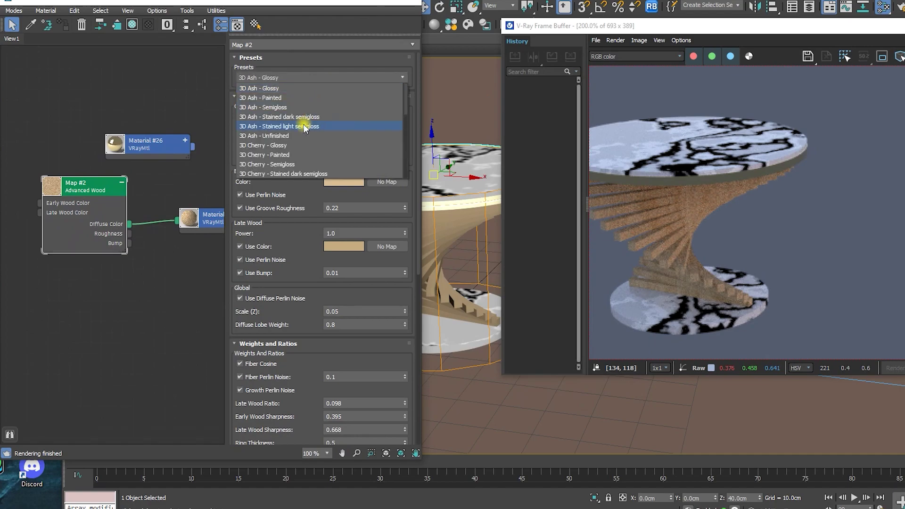
scroll(305, 149, "down", 1)
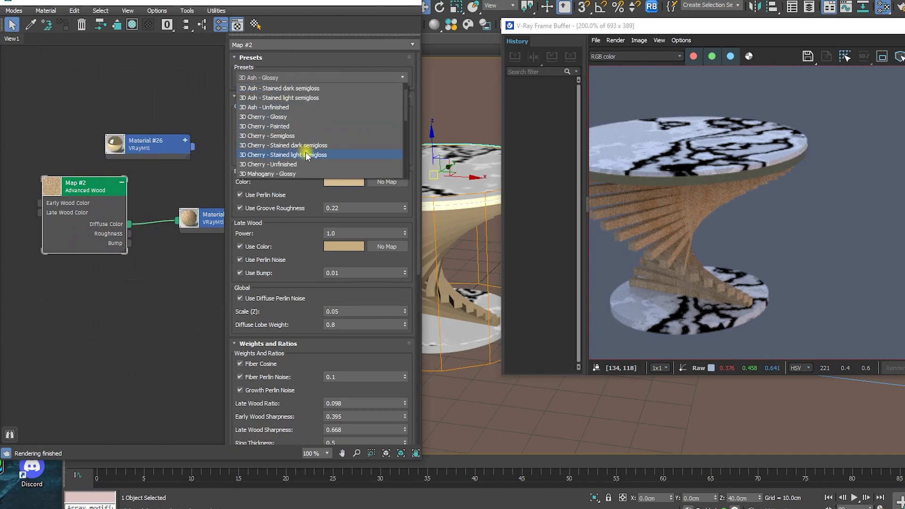
left_click(297, 127)
left_click(299, 78)
scroll(298, 110, "down", 9)
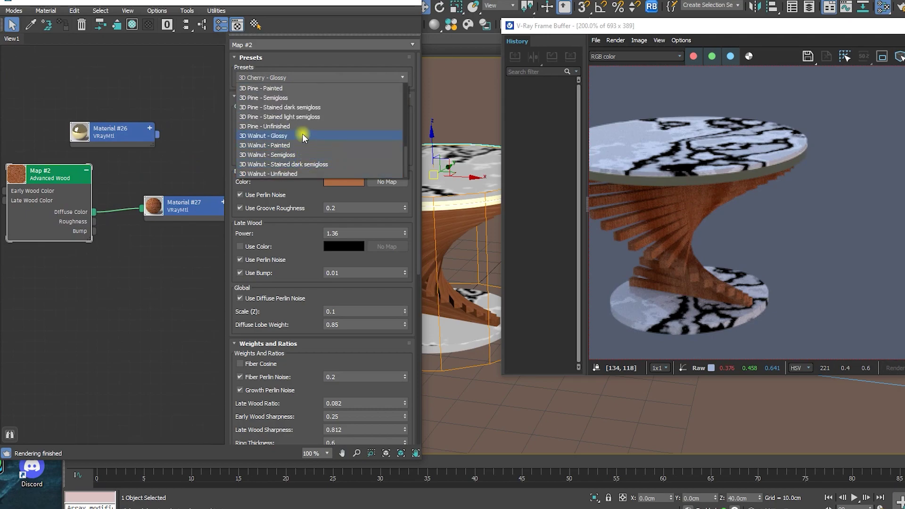
left_click(304, 137)
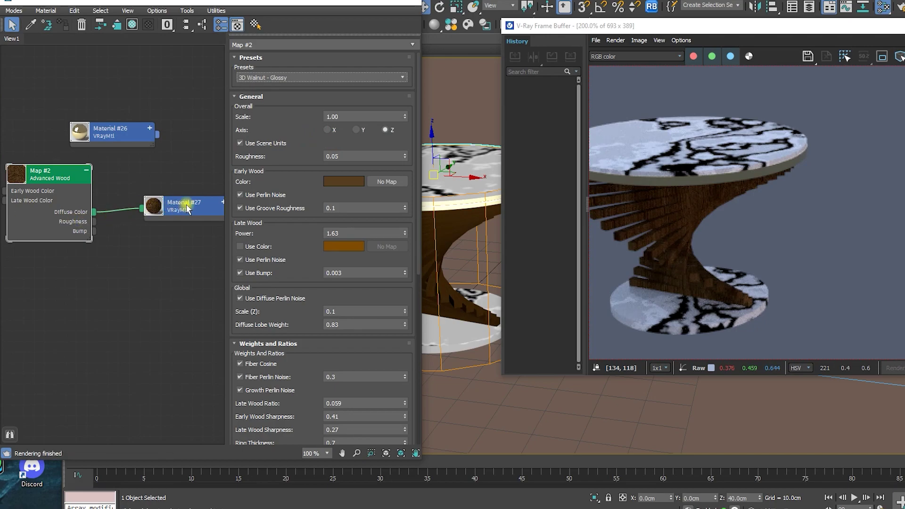
Connect the Advanced Wood map's roughness and bump outputs to Material #27's reflection and bump inputs, and set the wood axis to Y
left_click(222, 203)
left_click_drag(96, 227, 142, 251)
scroll(616, 195, "up", 2)
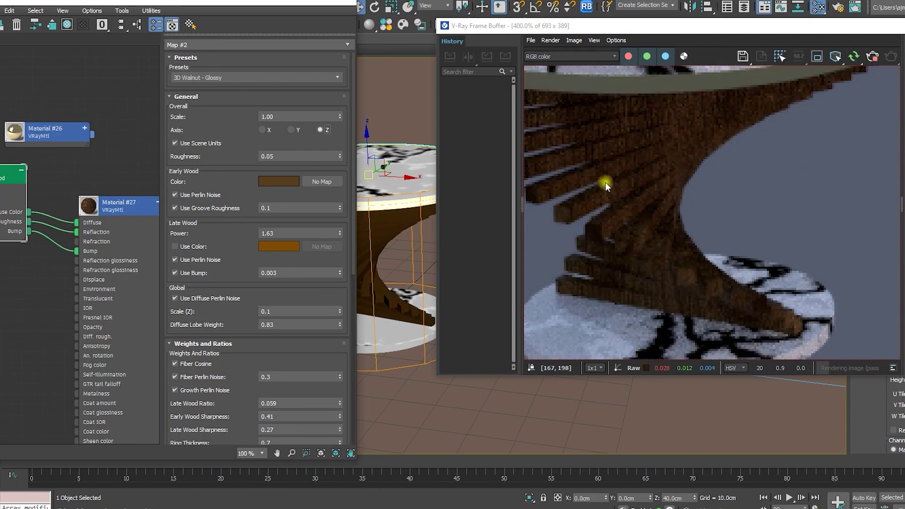
scroll(675, 197, "down", 2)
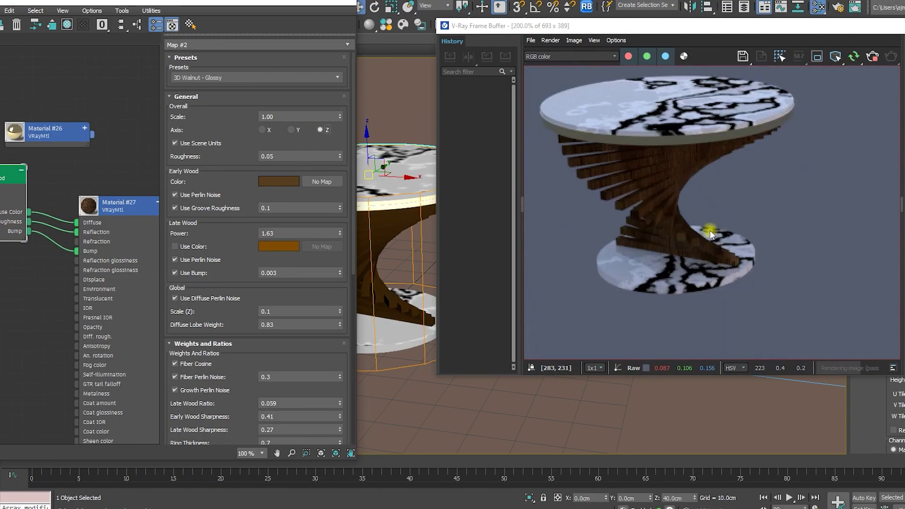
left_click(295, 132)
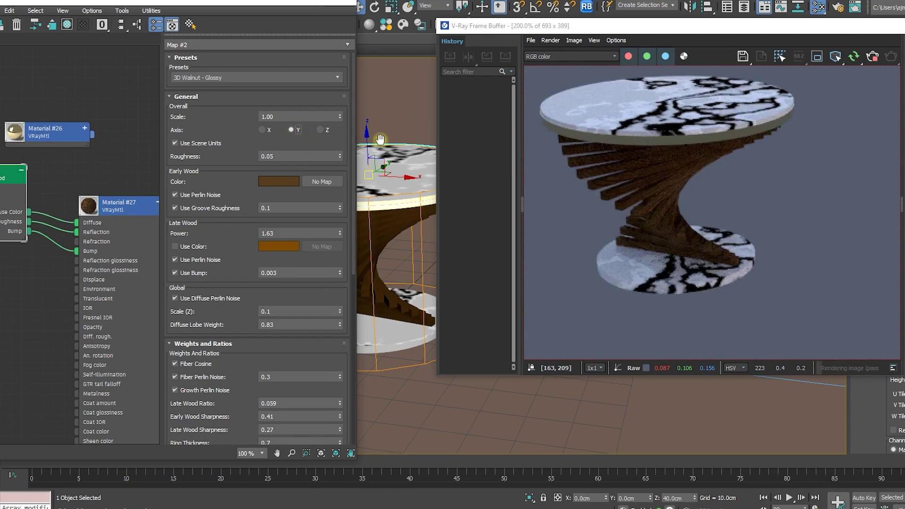
middle_click_drag(762, 186, 810, 238)
Put away the Slate Material Editor and V-Ray Frame Buffer windows, and deselect everything in the viewport
left_click(296, 3)
left_click_drag(903, 31, 528, 56)
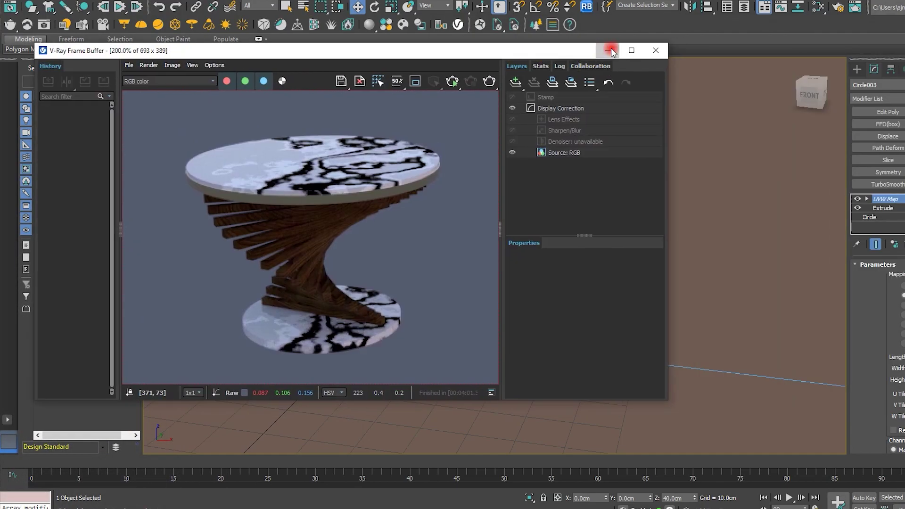
left_click(610, 50)
left_click(623, 89)
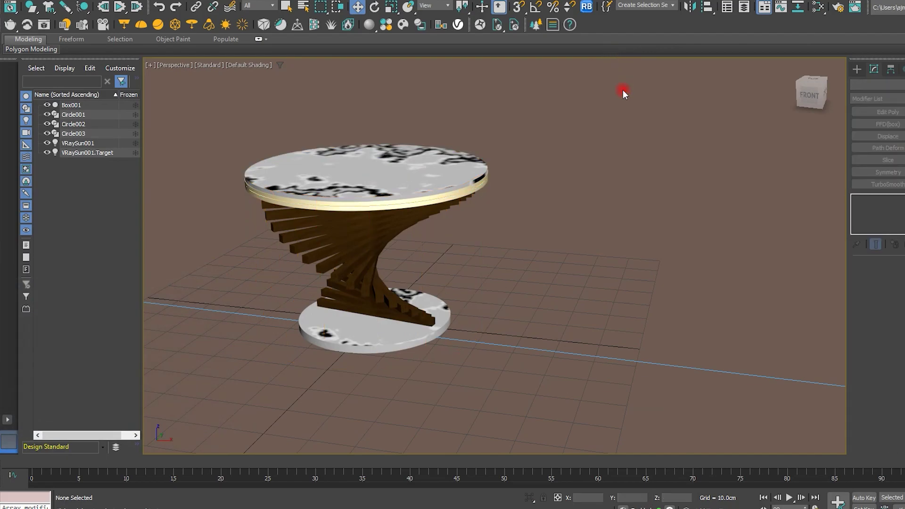
Replace the V-Ray sky environment map with a Bitmap loading brown_photostudio_01_1k.exr
key("8")
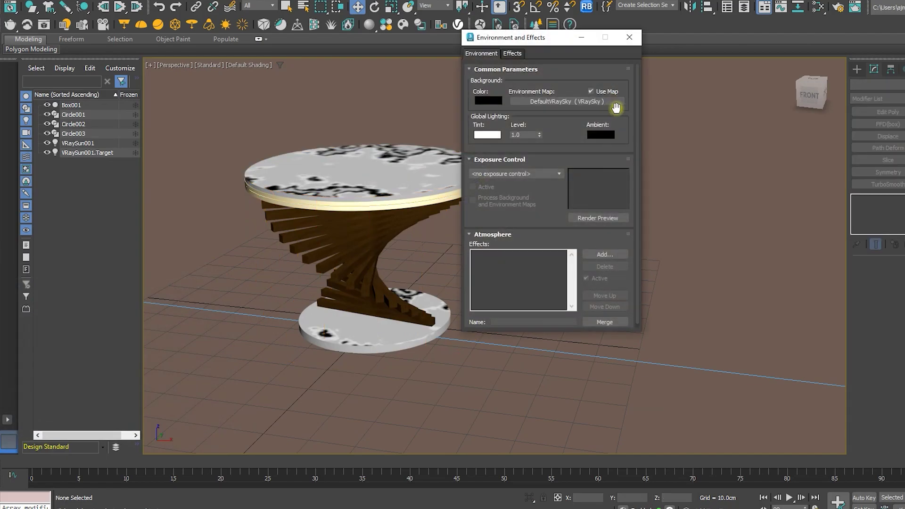
left_click(610, 101)
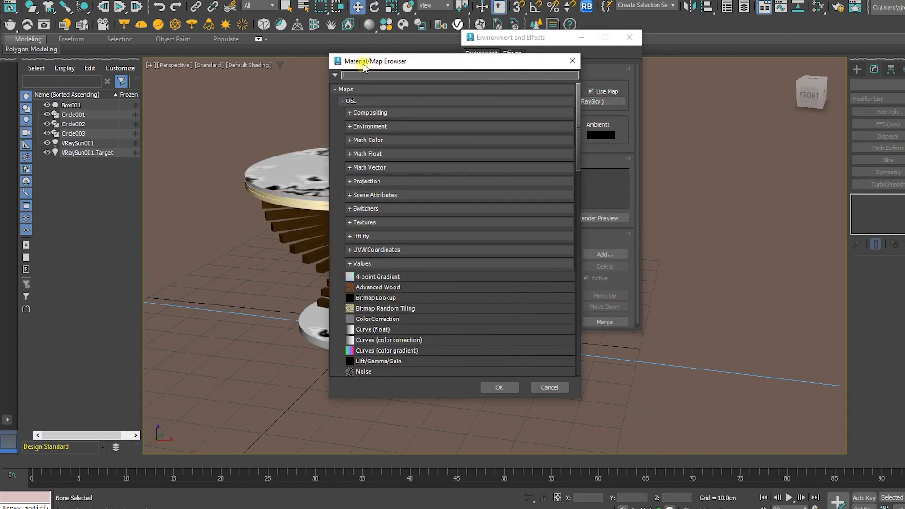
type("bit")
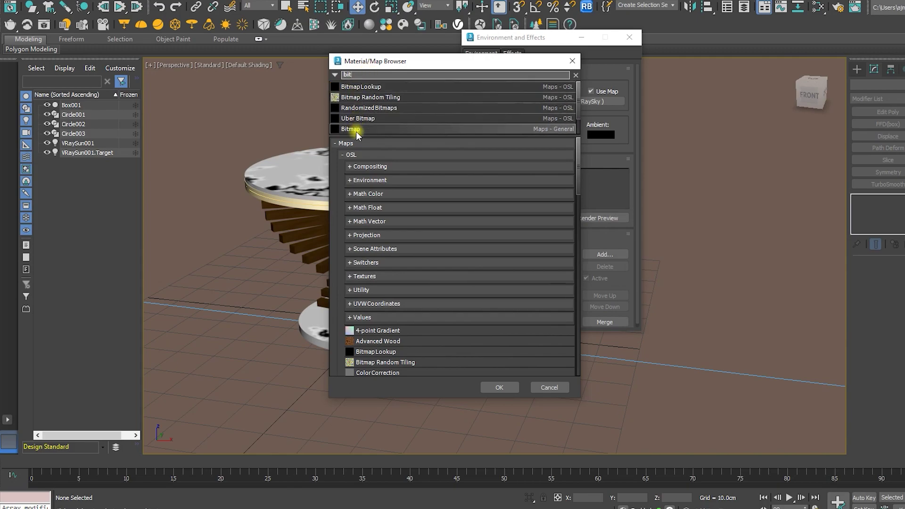
double_click(356, 131)
left_click(137, 80)
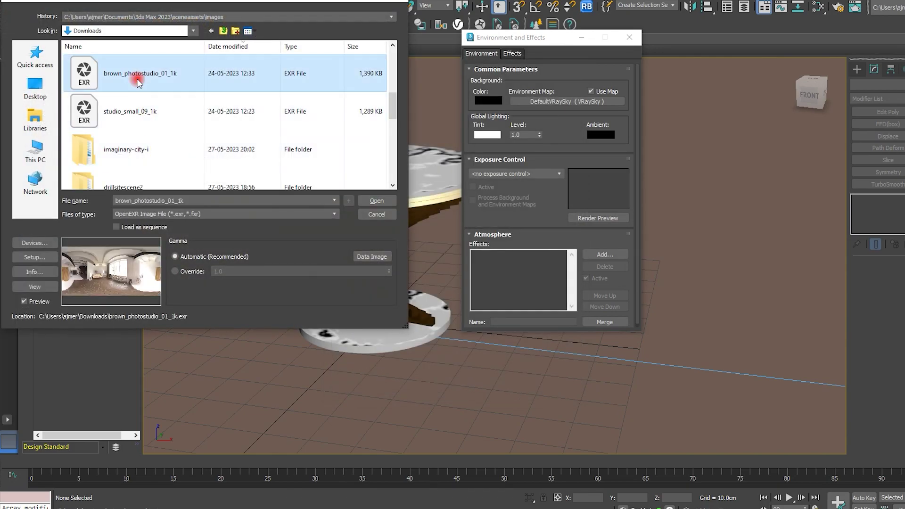
double_click(136, 79)
left_click(204, 208)
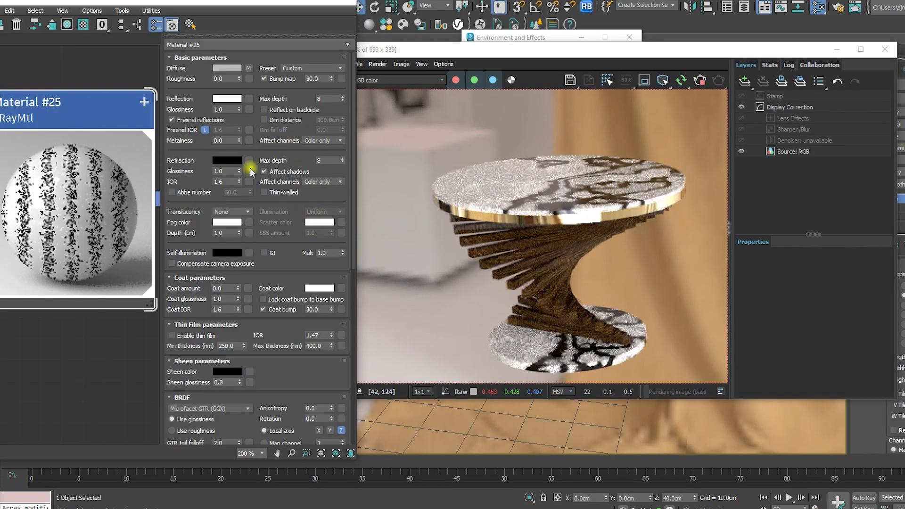
Set the coat amount of marble Material #25 to 1.0
left_click_drag(258, 354, 256, 283)
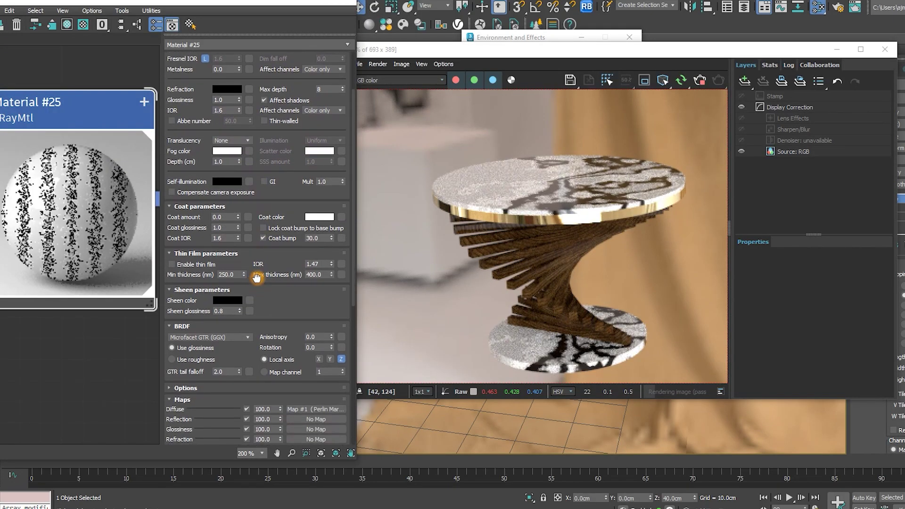
double_click(228, 217)
key("Return")
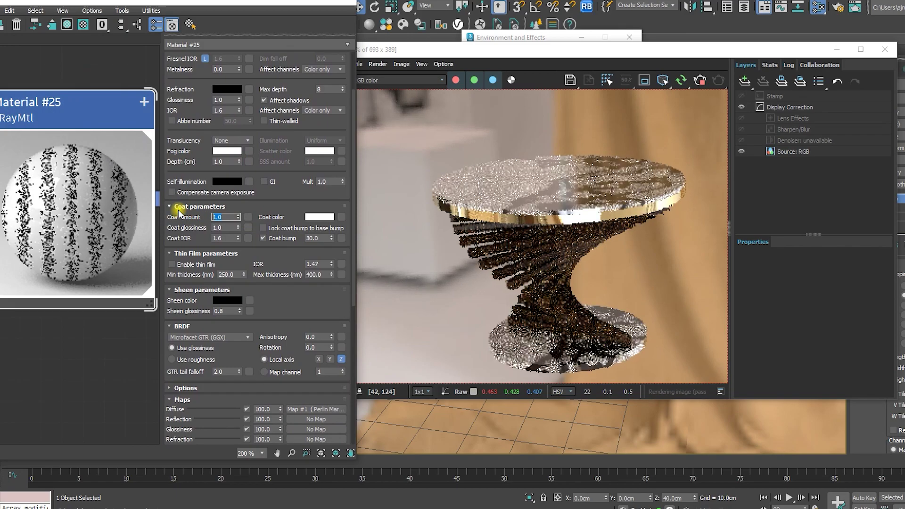